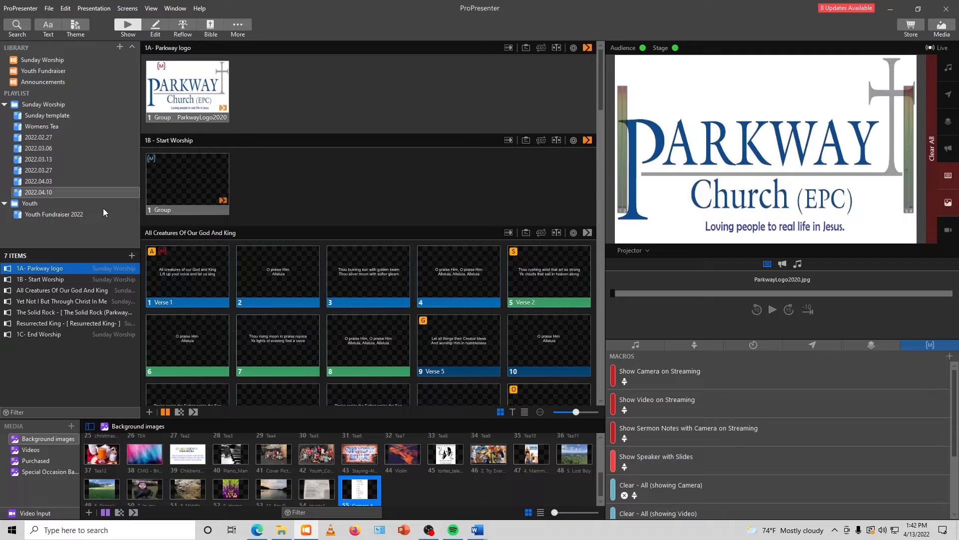
# Show the 1A- Parkway logo slide from the 2022.04.10 playlist and switch the output preview to Control Screen
pyautogui.click(41, 192)
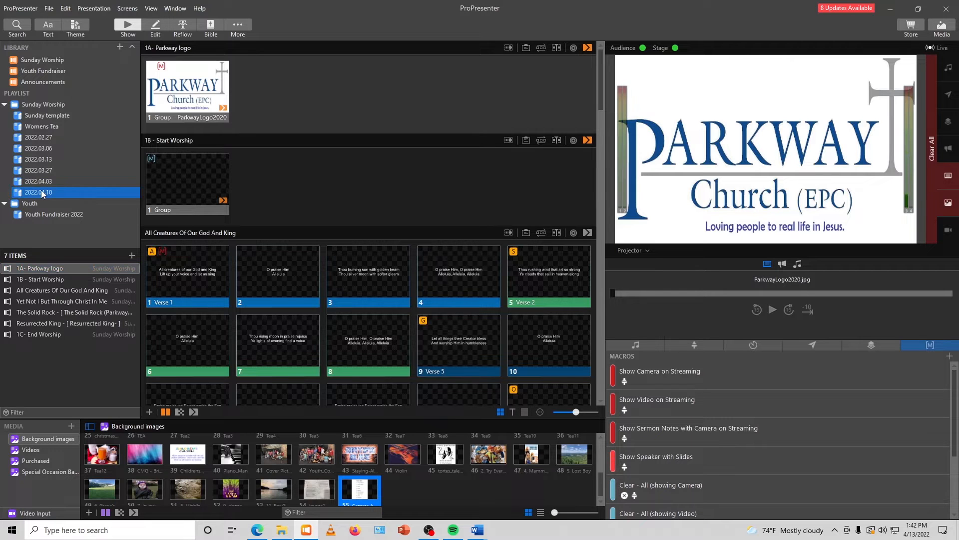
pyautogui.click(198, 90)
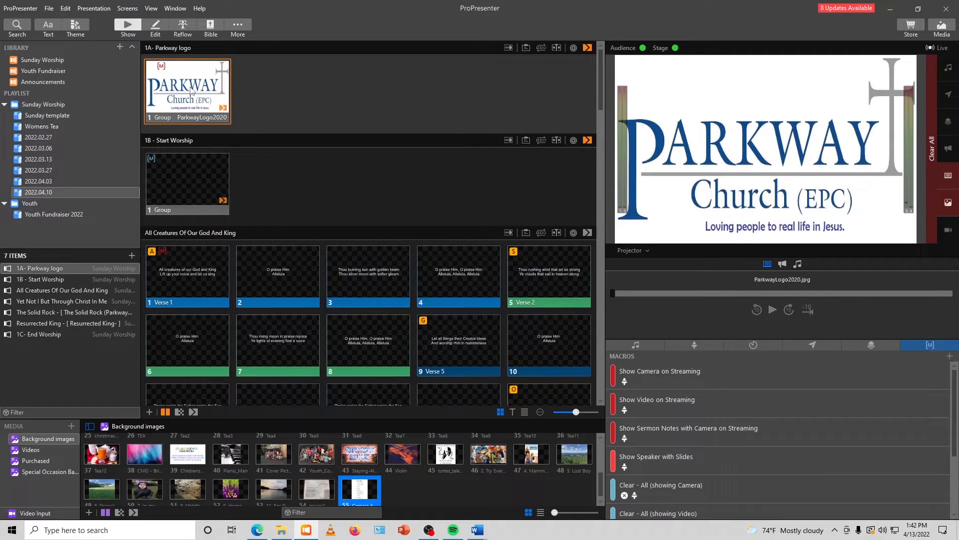
pyautogui.click(627, 251)
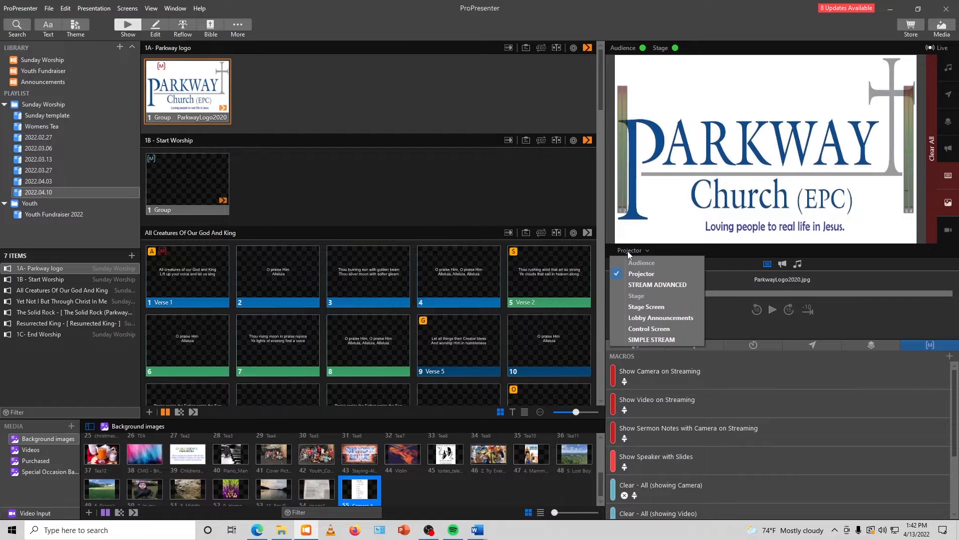
pyautogui.click(644, 330)
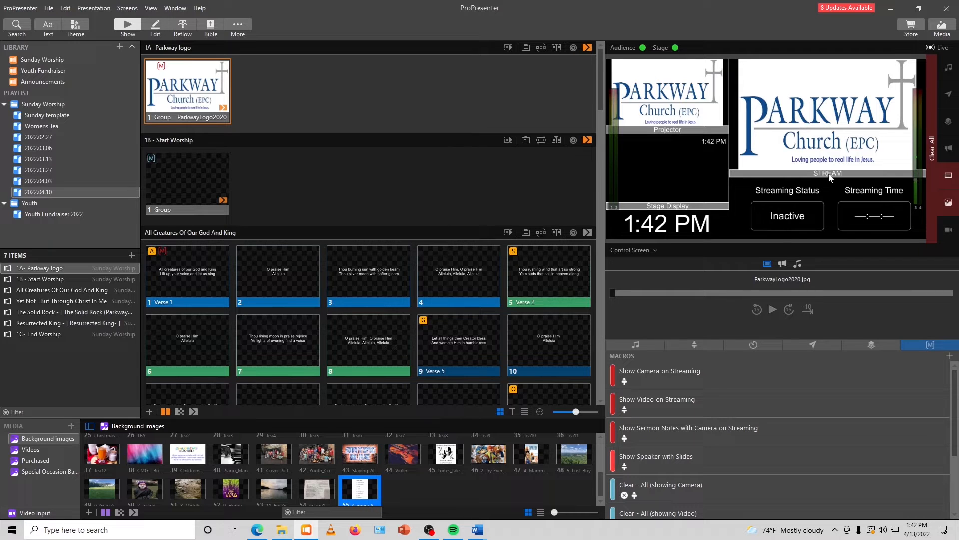
# Trigger the 1B - Start Worship slide and present lyric slides 1, 3, 4 and 6 of All Creatures Of Our God And King
pyautogui.click(184, 93)
pyautogui.click(181, 182)
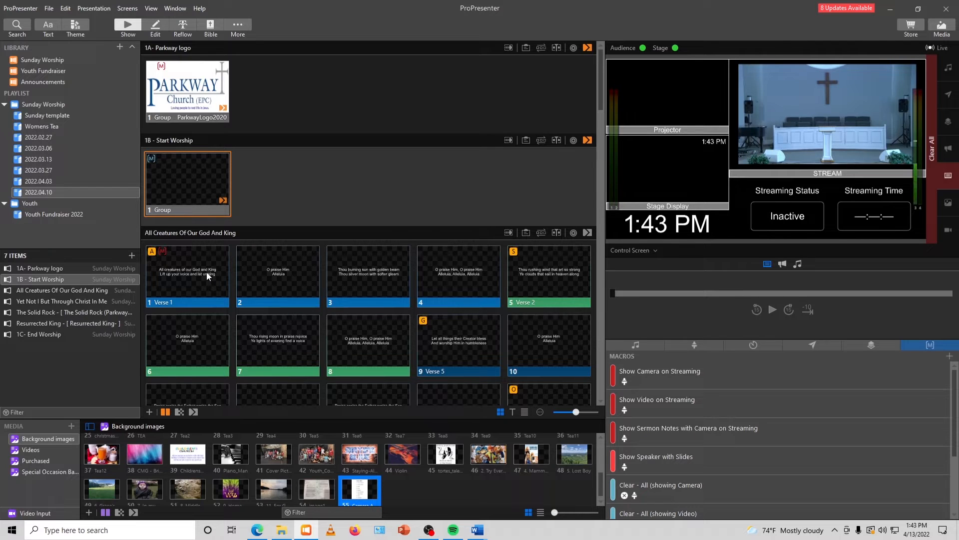
pyautogui.scroll(-3, 201, 271)
pyautogui.scroll(-1, 202, 271)
pyautogui.click(178, 169)
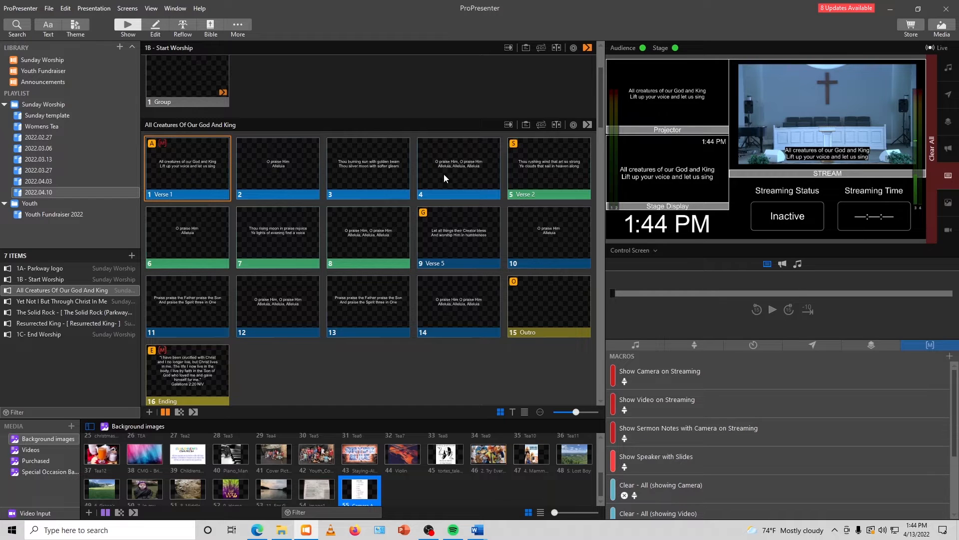
pyautogui.click(375, 169)
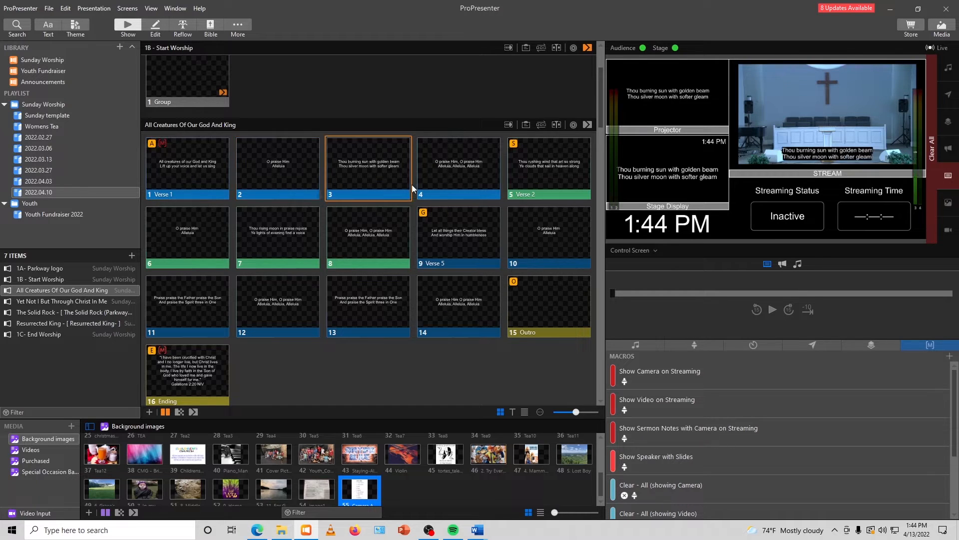
pyautogui.click(458, 169)
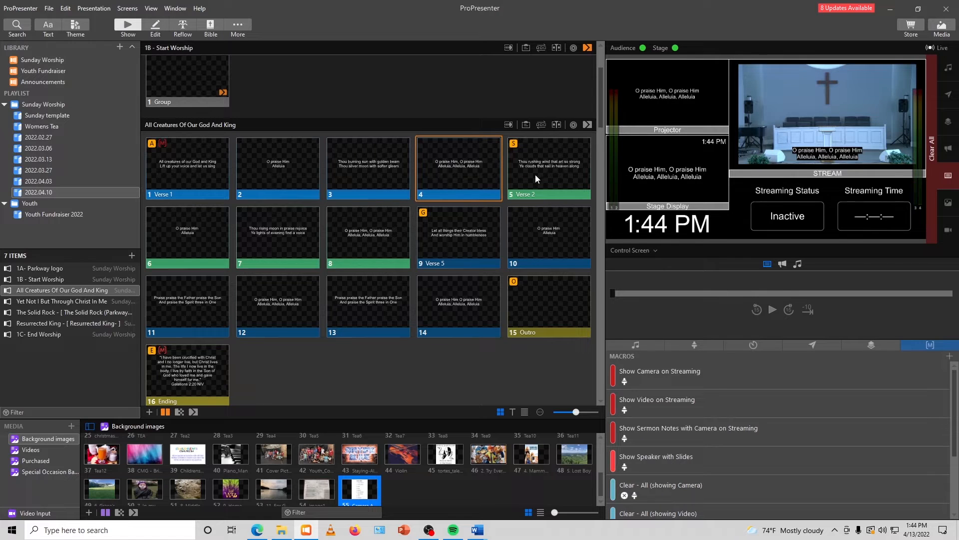
pyautogui.click(183, 238)
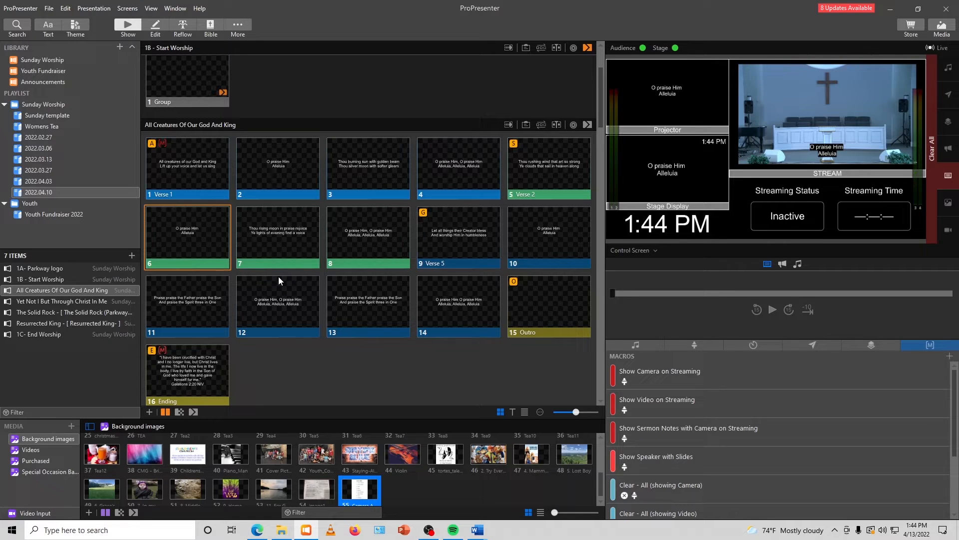
# Show the Image1 bulletin slide from 1C- End Worship and view it in a widened Projector preview
pyautogui.click(47, 335)
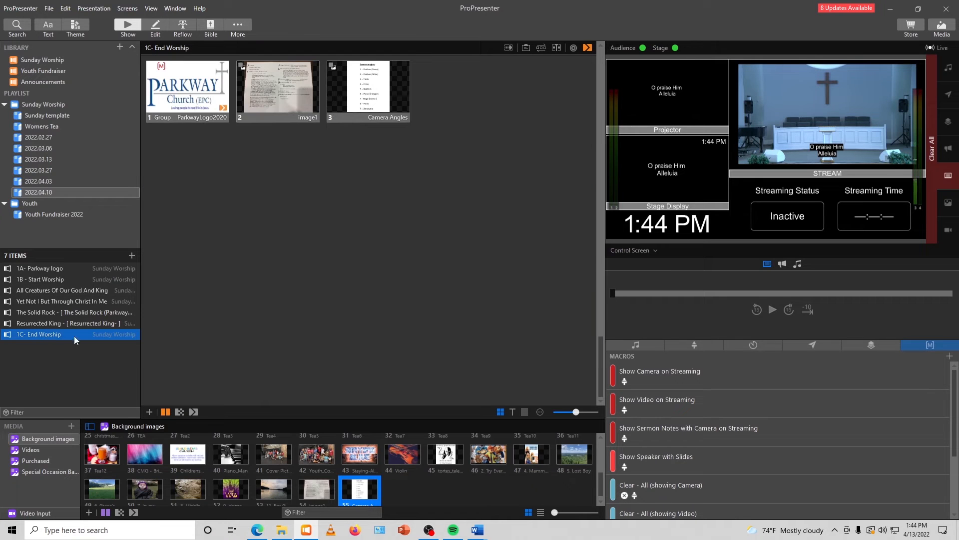
pyautogui.click(278, 95)
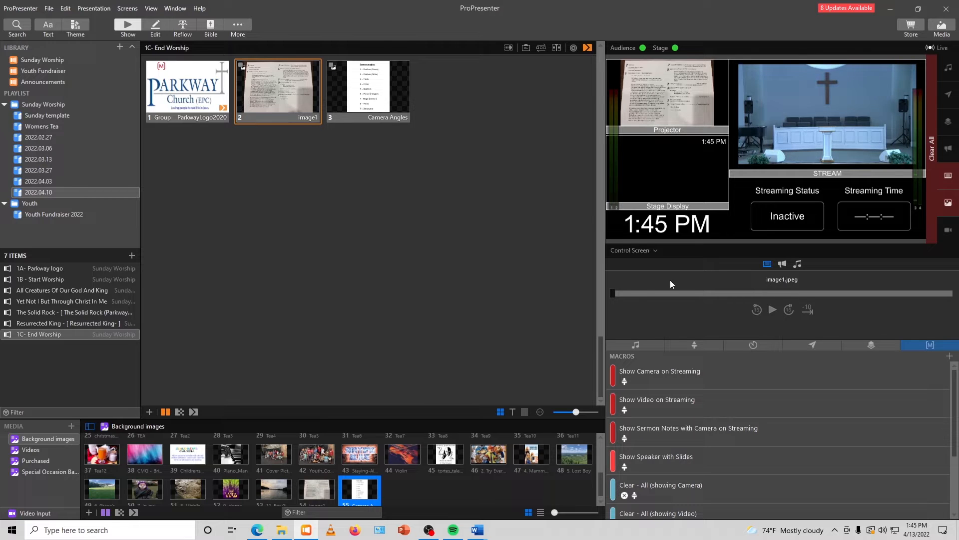
pyautogui.click(631, 250)
pyautogui.click(642, 273)
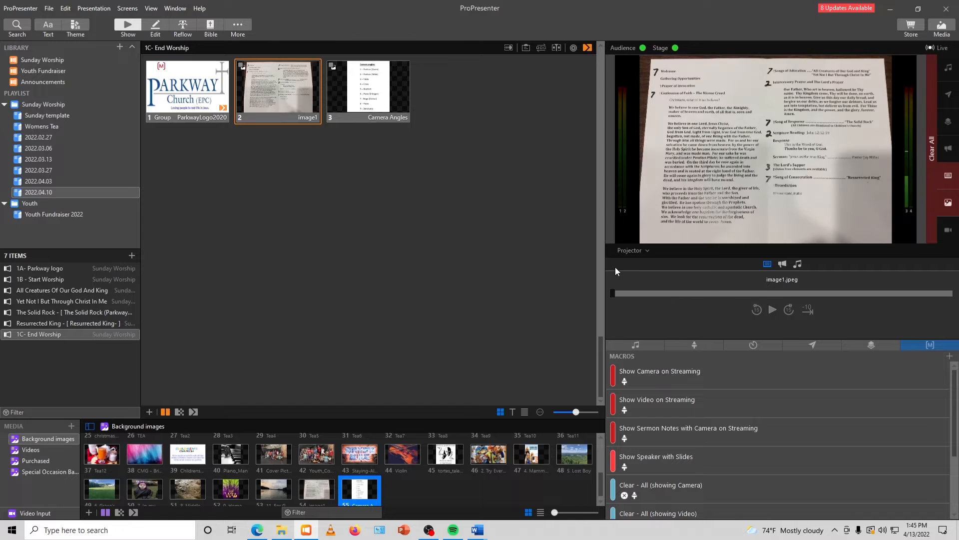
pyautogui.moveTo(602, 267); pyautogui.dragTo(524, 261)
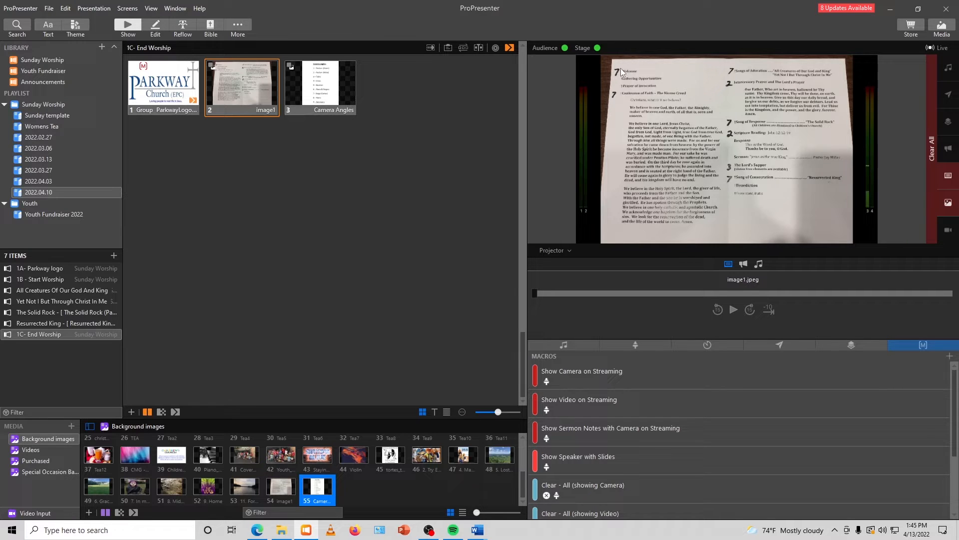
# Show the Camera Angles slide on the projector and switch the output preview to Control Screen
pyautogui.click(327, 90)
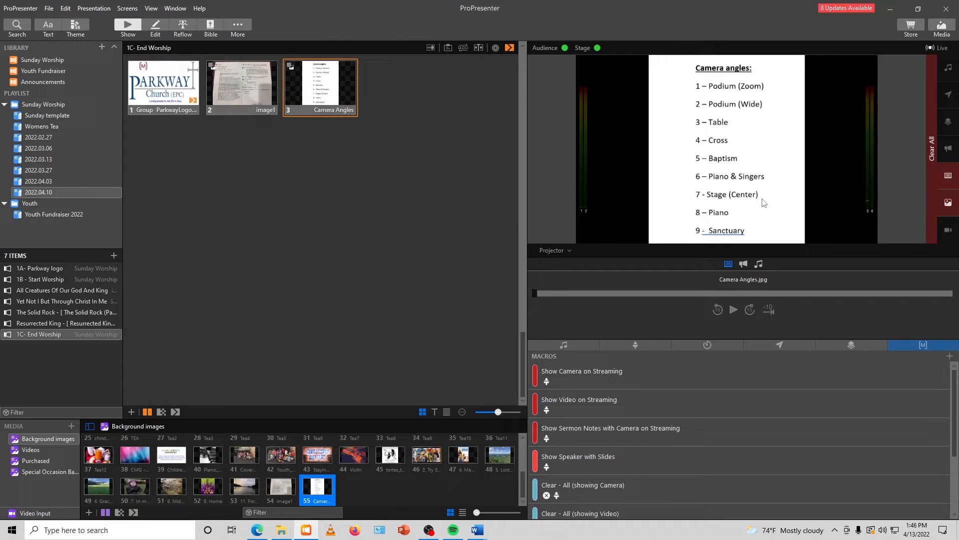
pyautogui.click(560, 255)
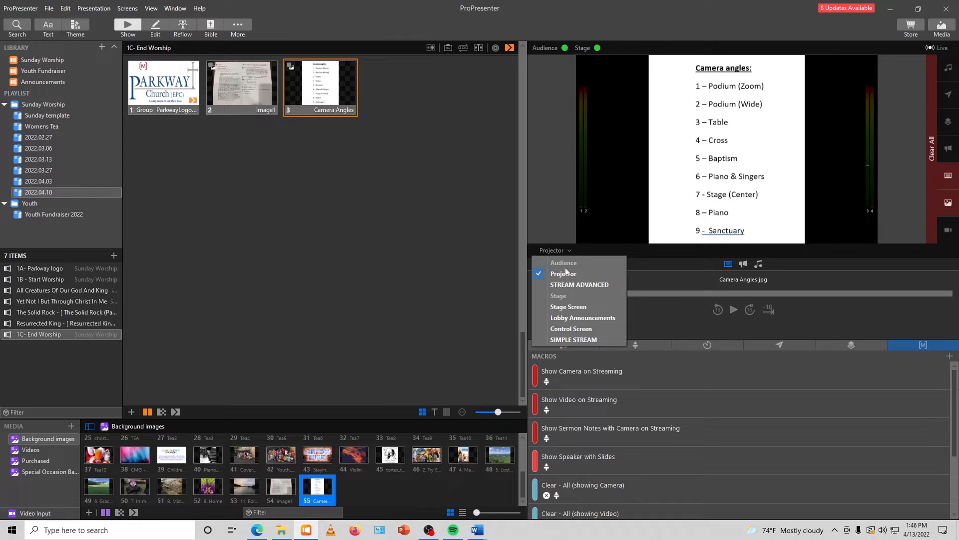
pyautogui.click(564, 329)
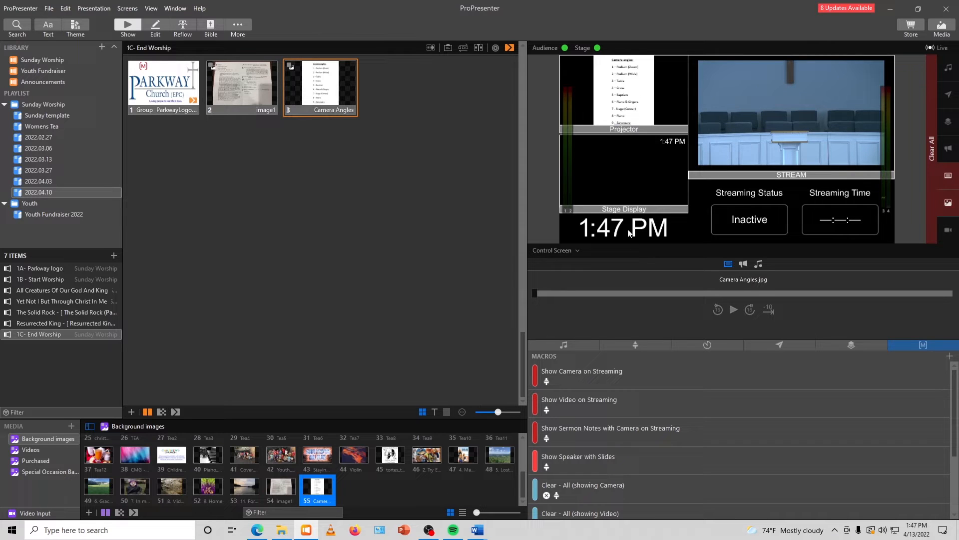
# Show the Image1 bulletin slide again, viewing it in the Projector preview before returning the preview to Control Screen
pyautogui.click(548, 250)
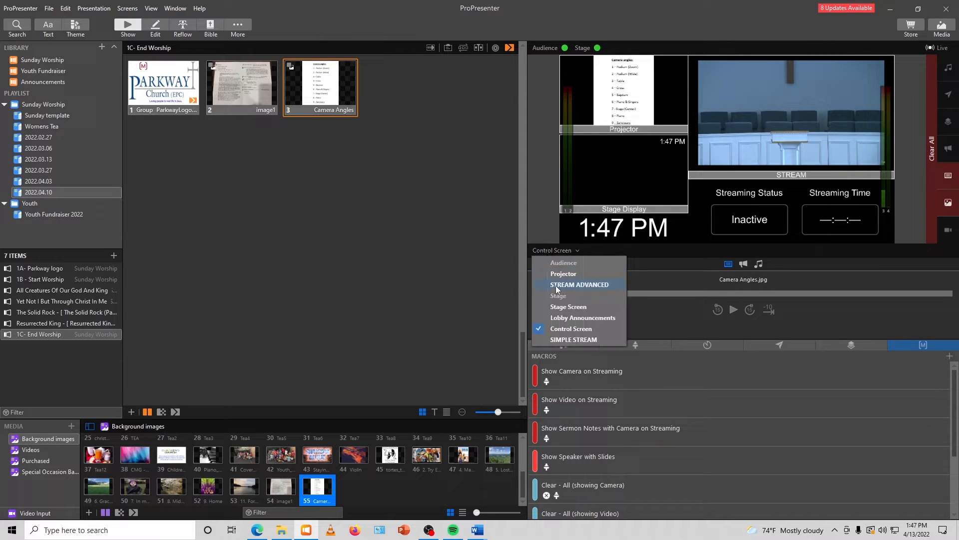
pyautogui.click(556, 273)
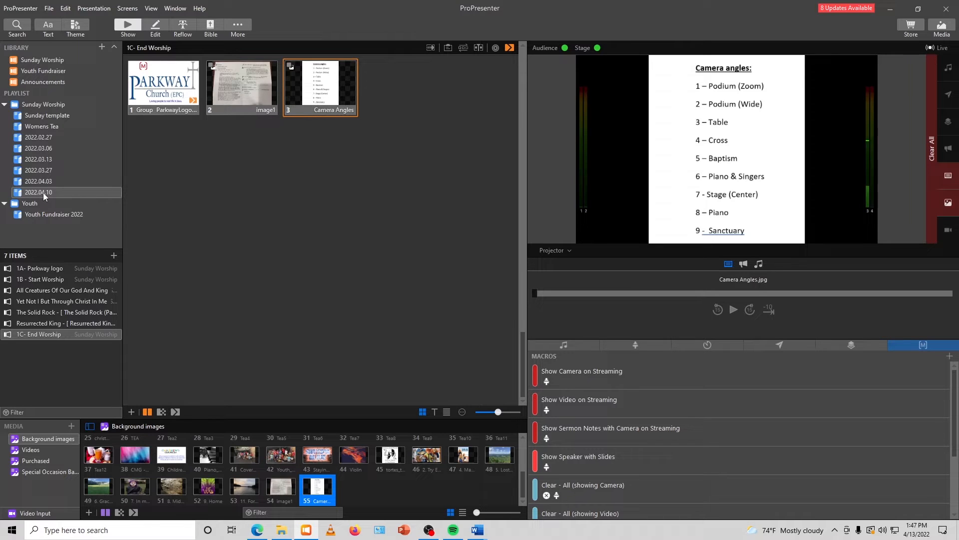
pyautogui.click(229, 90)
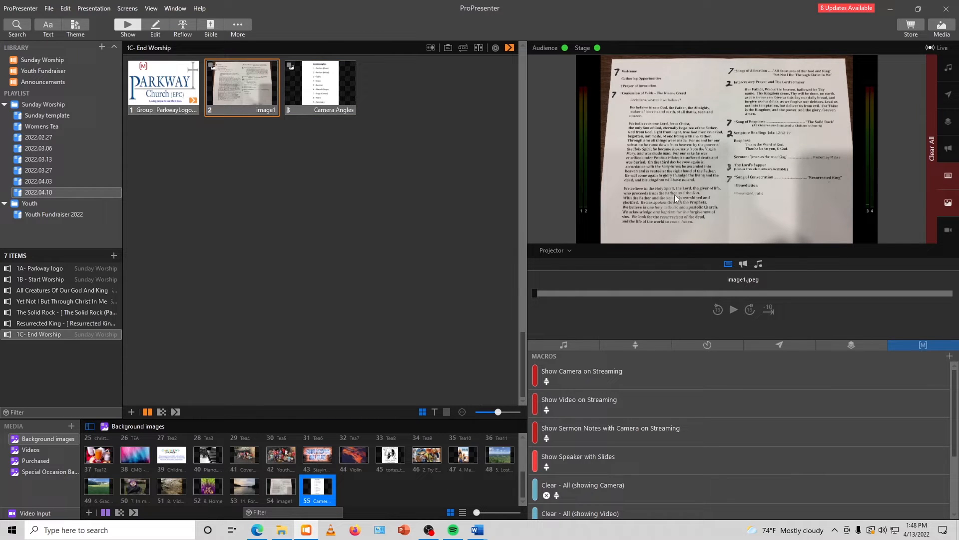
pyautogui.click(550, 251)
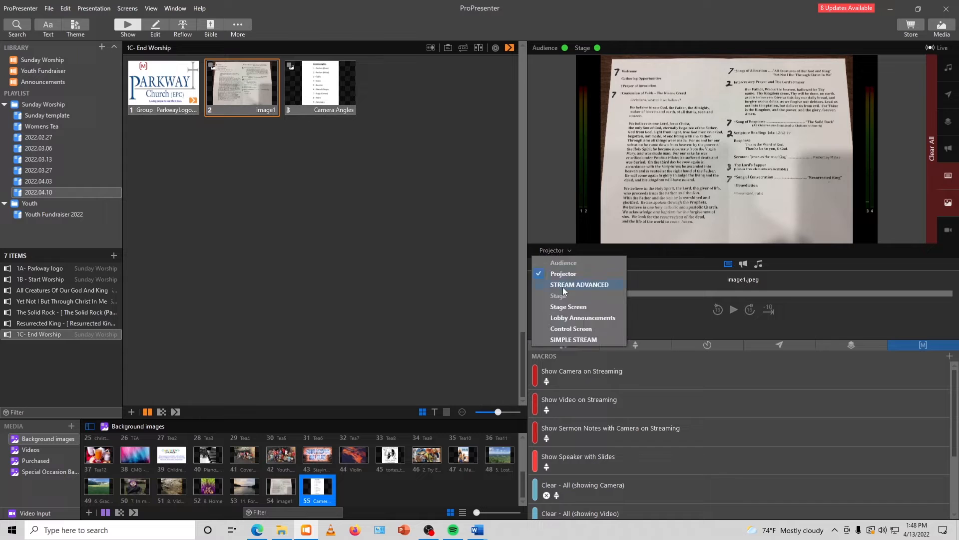
pyautogui.click(568, 328)
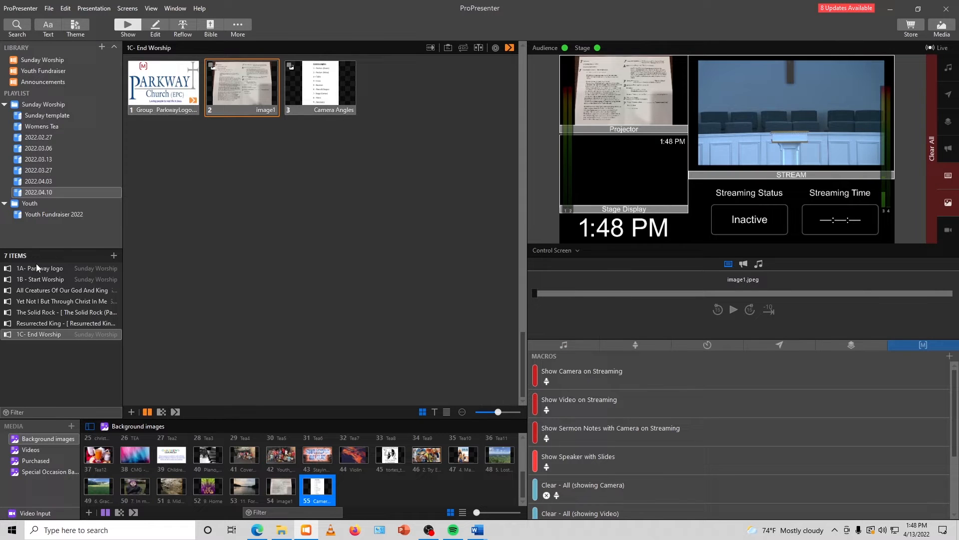
# Show Verse 1 of All Creatures Of Our God And King and look through the slides of The Solid Rock and Resurrected King
pyautogui.click(34, 278)
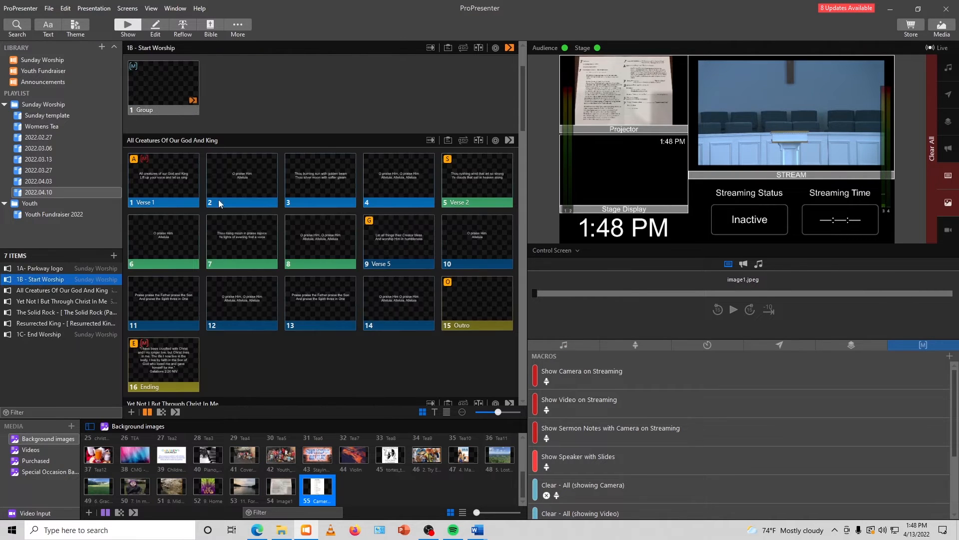
pyautogui.click(167, 181)
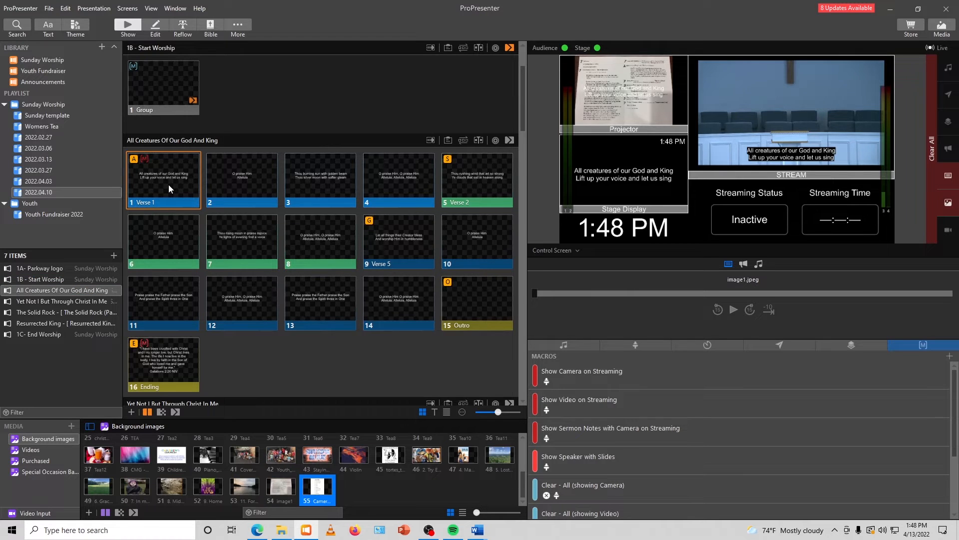
pyautogui.scroll(-4, 169, 184)
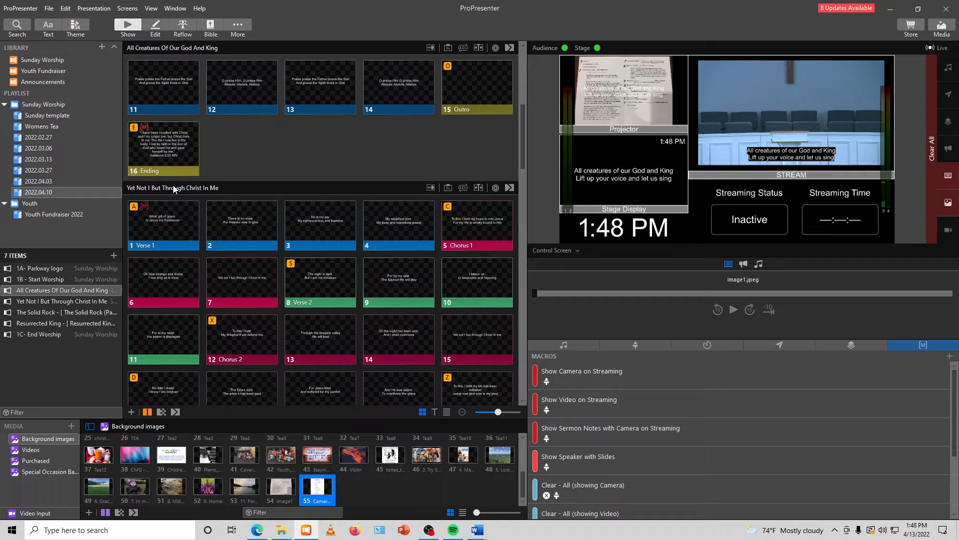
pyautogui.click(44, 311)
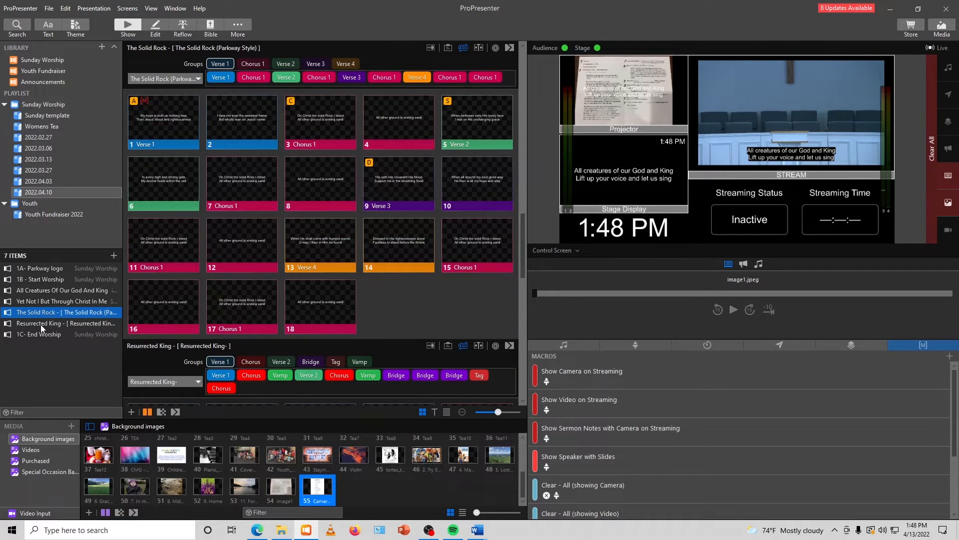
pyautogui.click(41, 325)
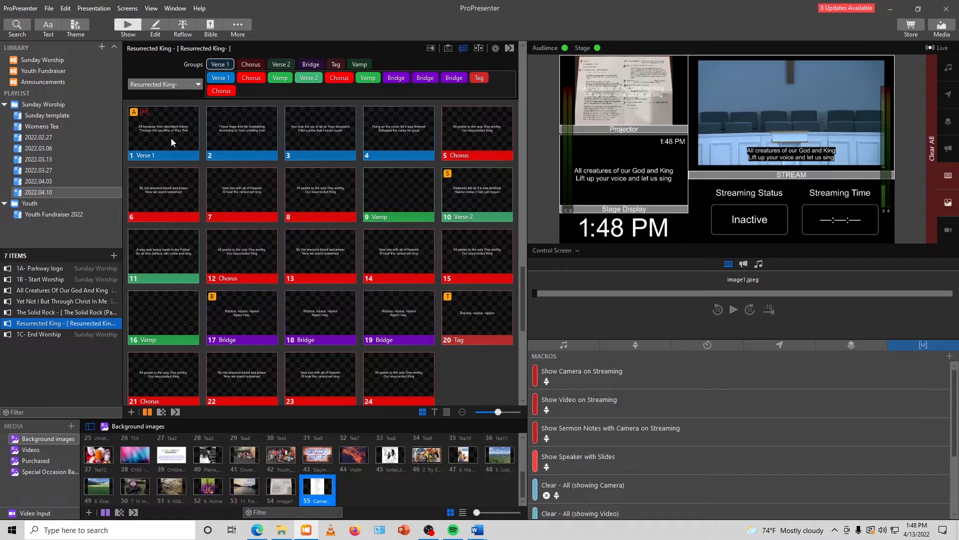
pyautogui.scroll(15, 171, 138)
pyautogui.scroll(8, 168, 137)
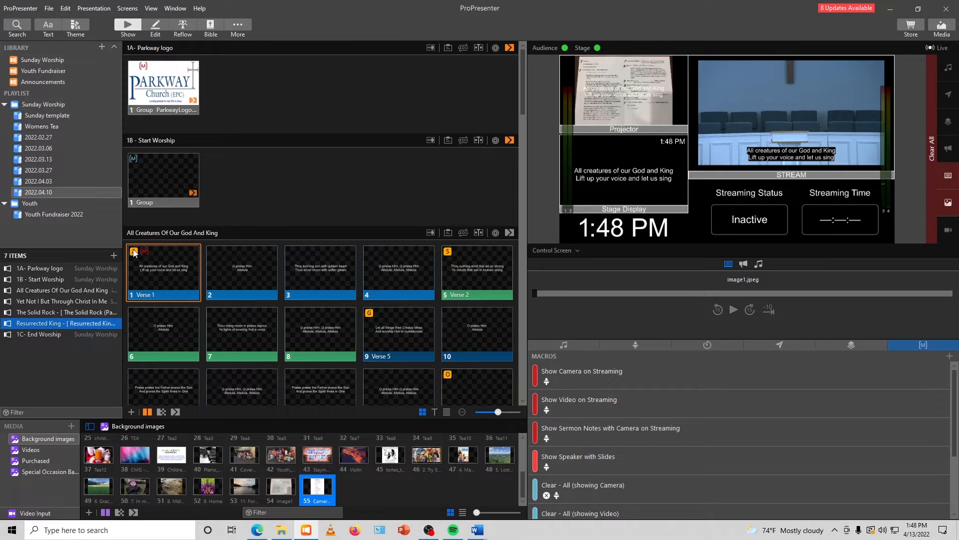
# Trigger the 1B - Start Worship slide, present the first two slides of All Creatures Of Our God And King, and clear all outputs
pyautogui.click(160, 176)
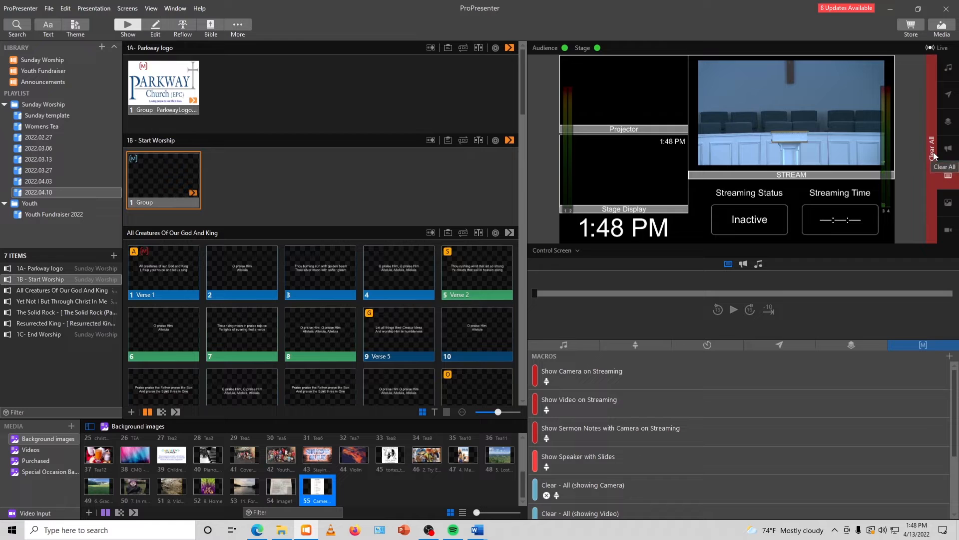
pyautogui.click(176, 274)
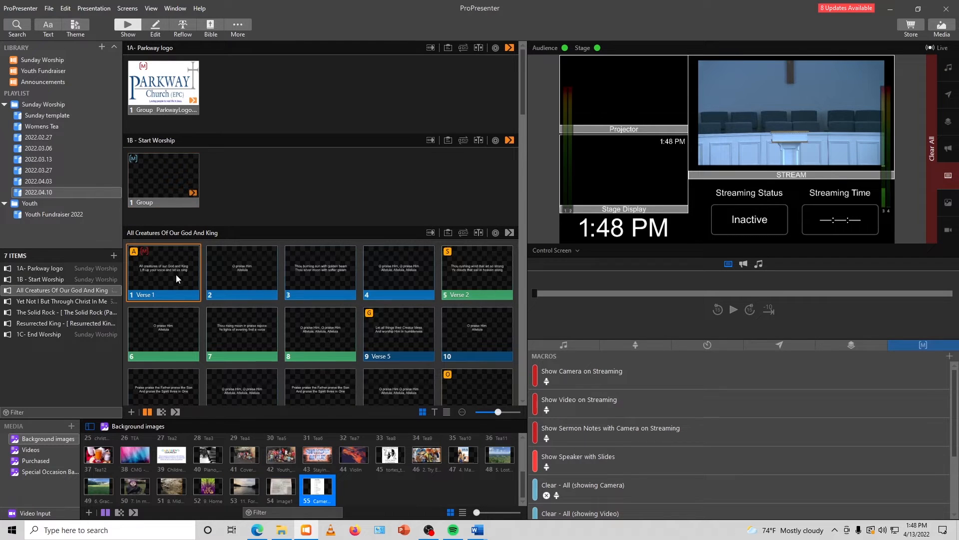
pyautogui.click(219, 265)
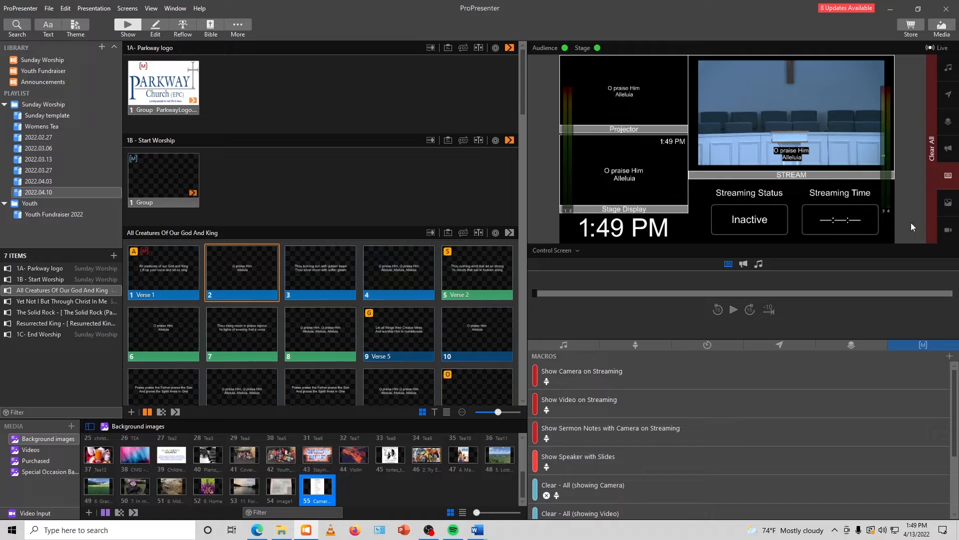
pyautogui.click(932, 162)
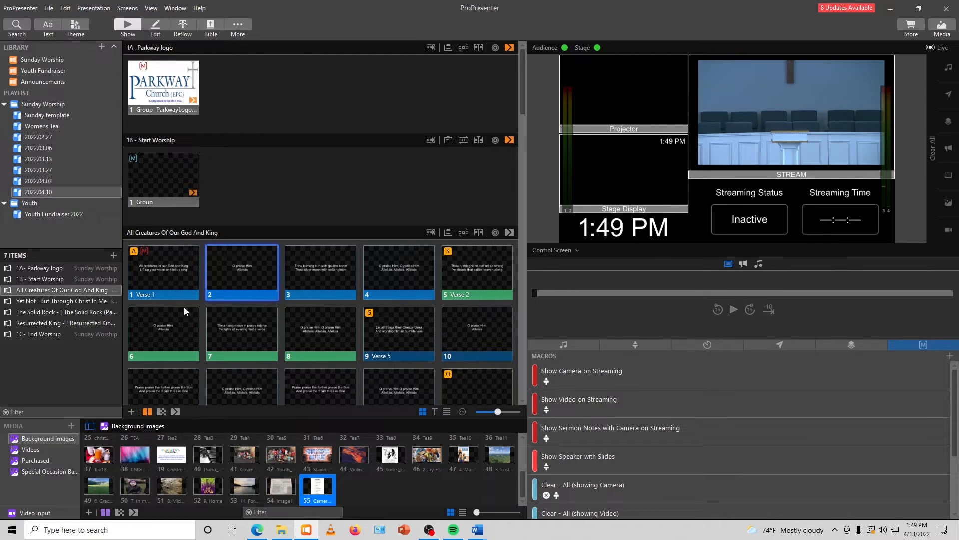
# Show Verse 1 again, clear it with the 1B - Start Worship slide, and open the macro choices for that slide's Clear - All (showing Camera) action
pyautogui.click(161, 273)
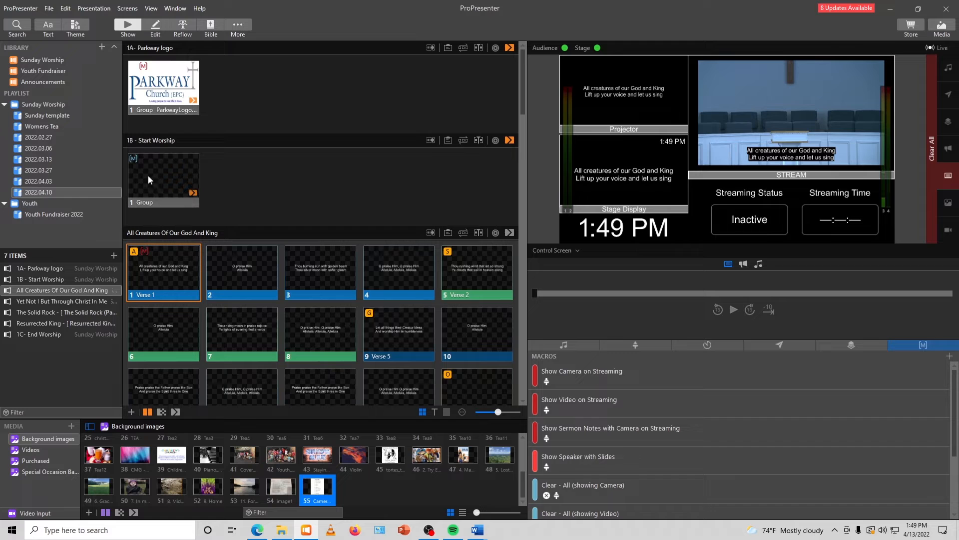
pyautogui.click(133, 158)
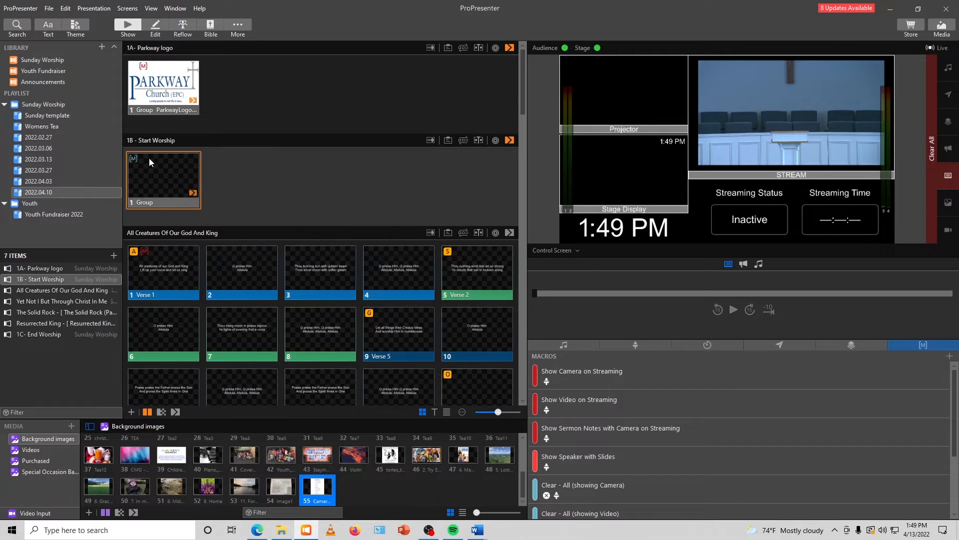
pyautogui.rightClick(148, 158)
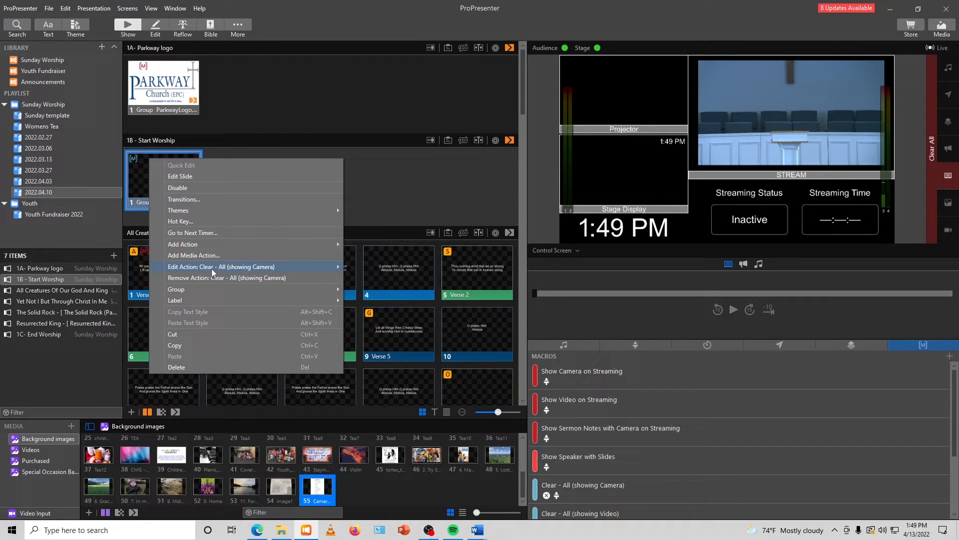
pyautogui.moveTo(215, 267)
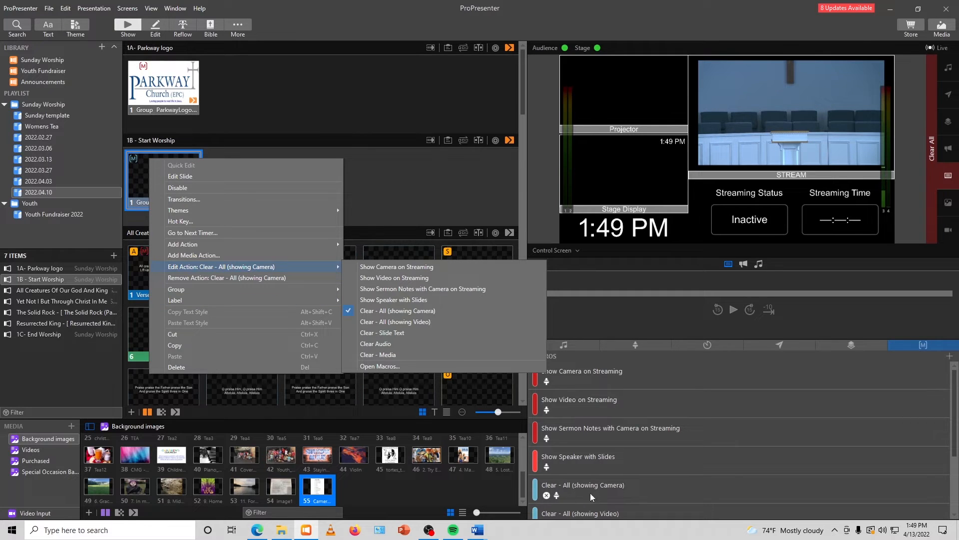
# Show Verse 1 of All Creatures Of Our God And King and check the slide's Show Camera on Streaming action
pyautogui.click(369, 167)
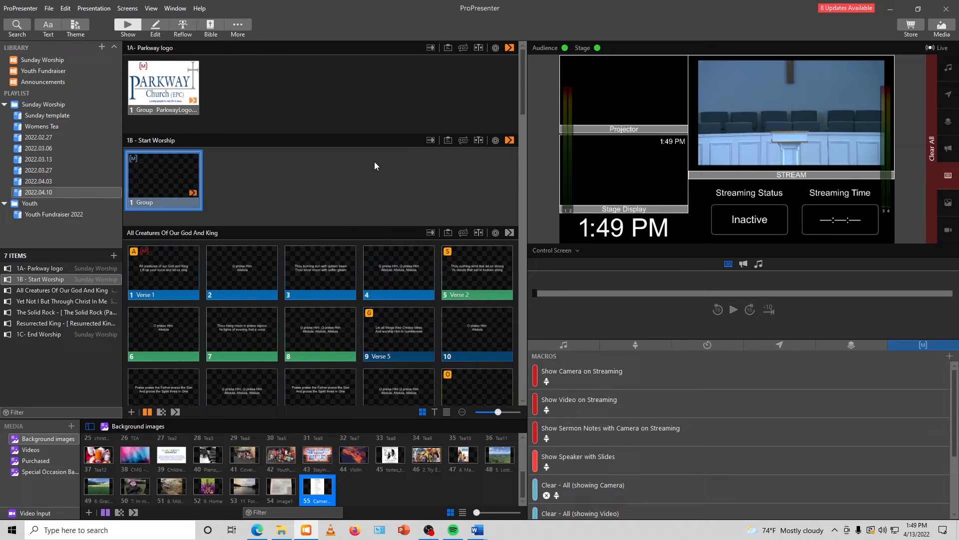
pyautogui.click(155, 271)
pyautogui.rightClick(160, 263)
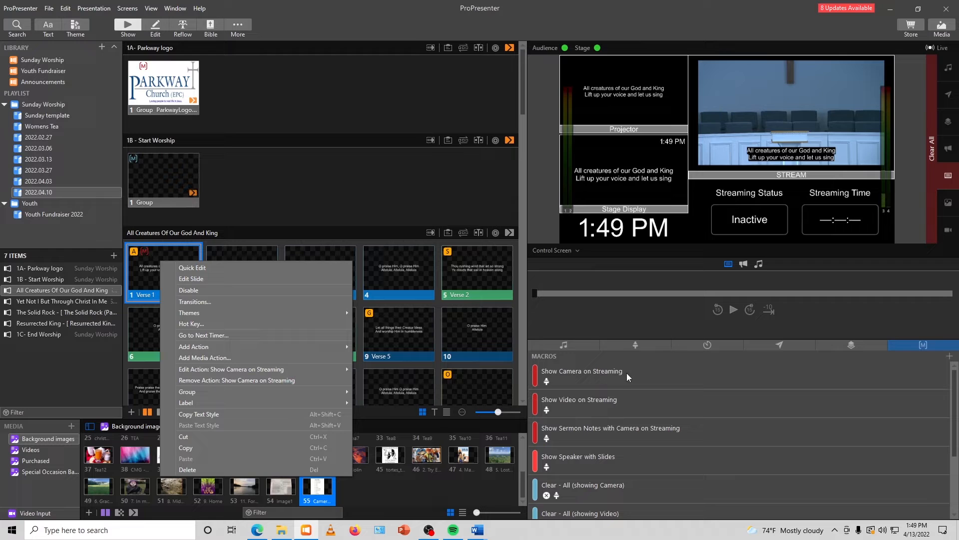
pyautogui.click(318, 202)
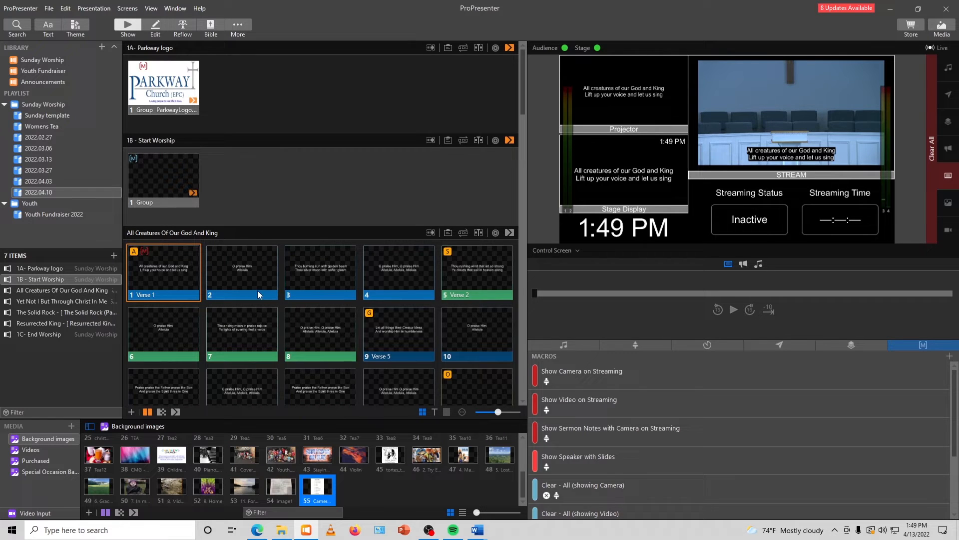
pyautogui.scroll(-1, 257, 292)
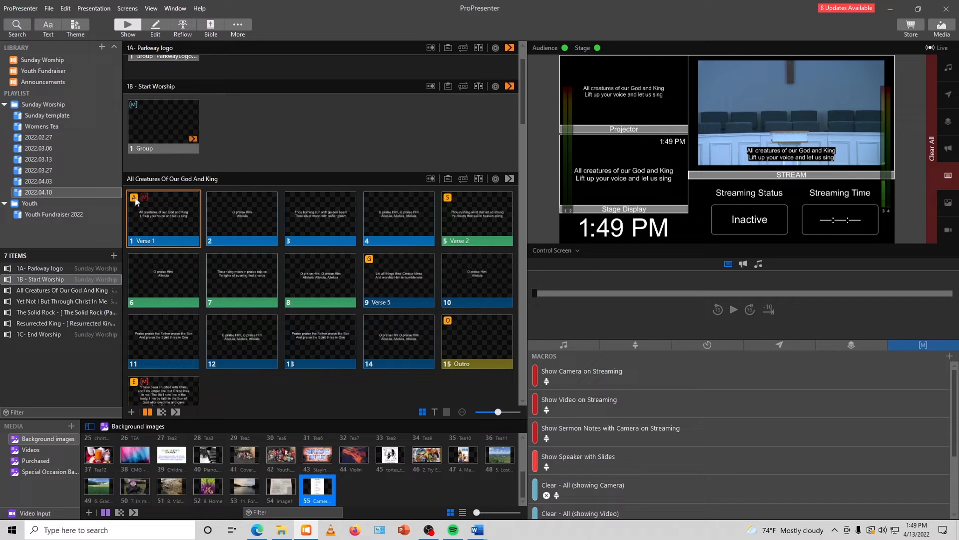
# Remove the Show Camera on Streaming action from Verse 1 and assign that macro to the slide again
pyautogui.click(165, 209)
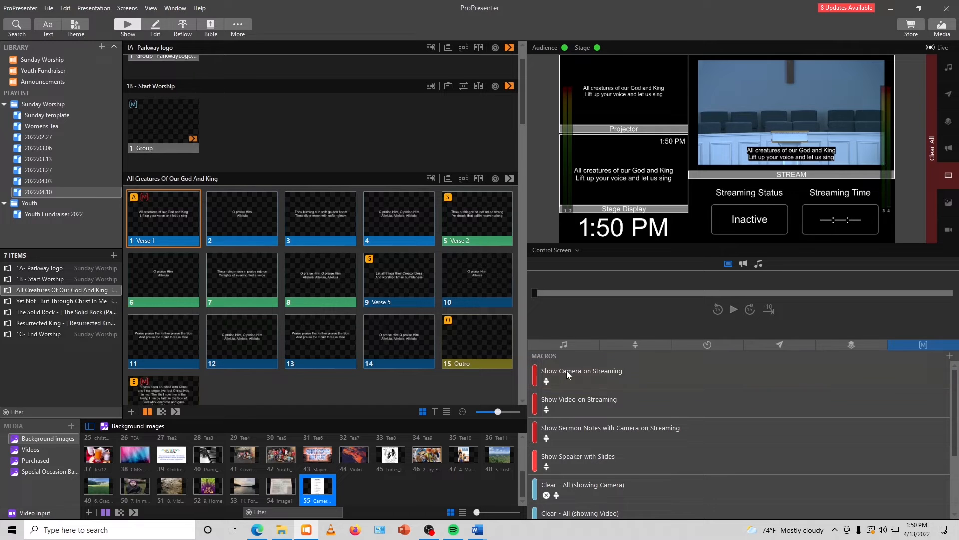
pyautogui.rightClick(160, 209)
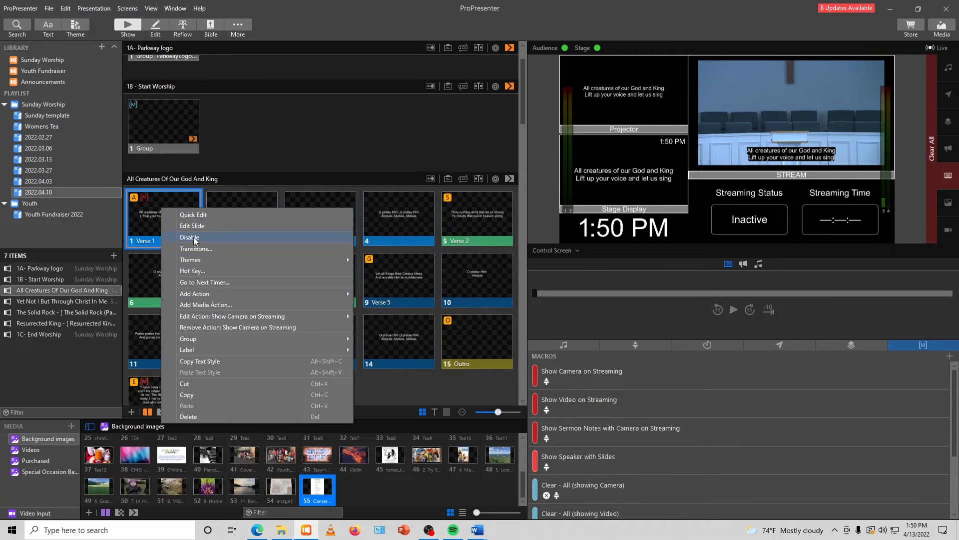
pyautogui.click(203, 327)
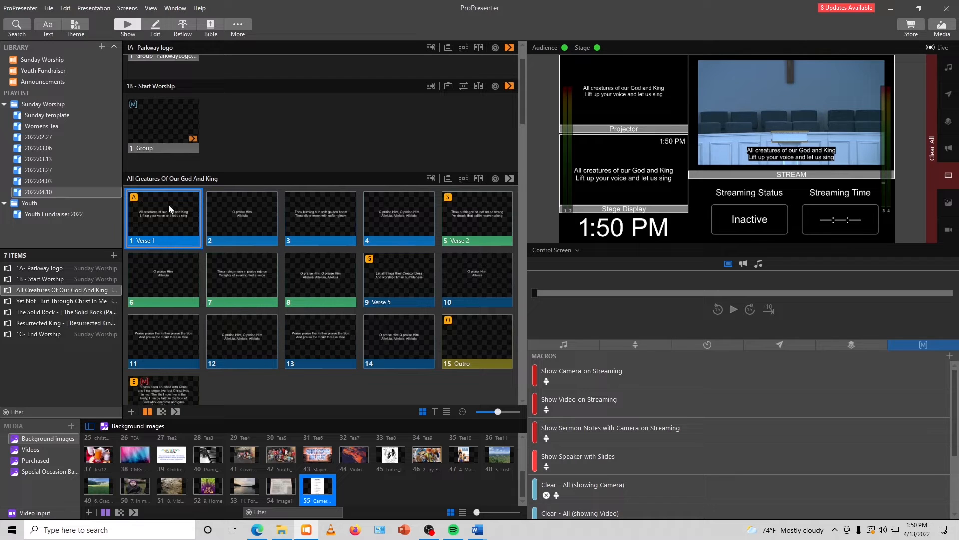
pyautogui.moveTo(595, 373); pyautogui.dragTo(179, 209)
# Present the 1A- Parkway logo slide, followed by slide 2 and Verse 1 of All Creatures Of Our God And King
pyautogui.scroll(2, 238, 137)
pyautogui.click(163, 90)
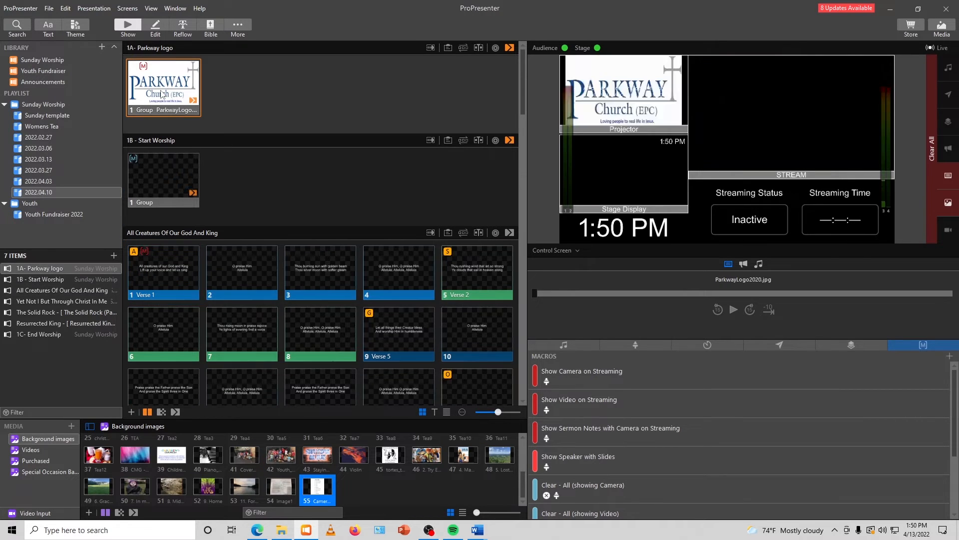
pyautogui.click(248, 270)
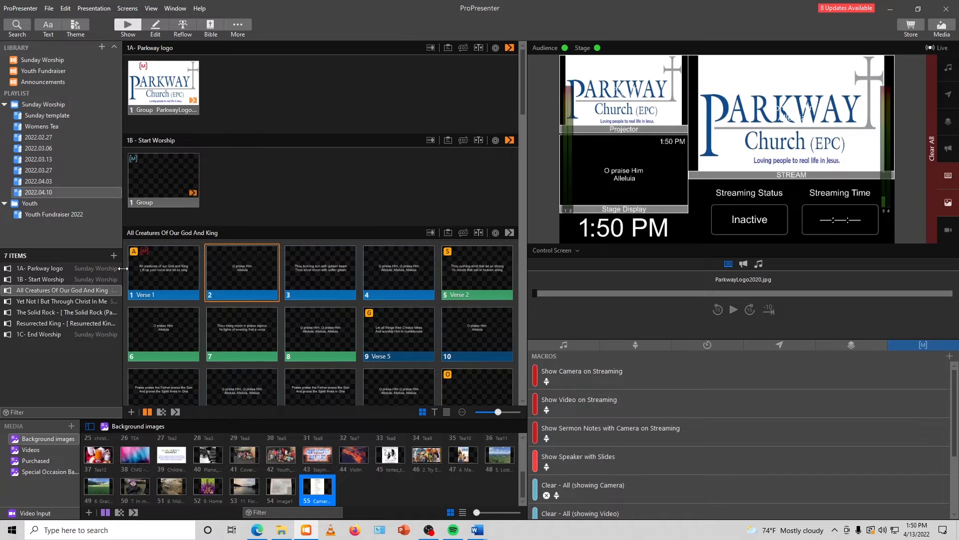
pyautogui.click(154, 261)
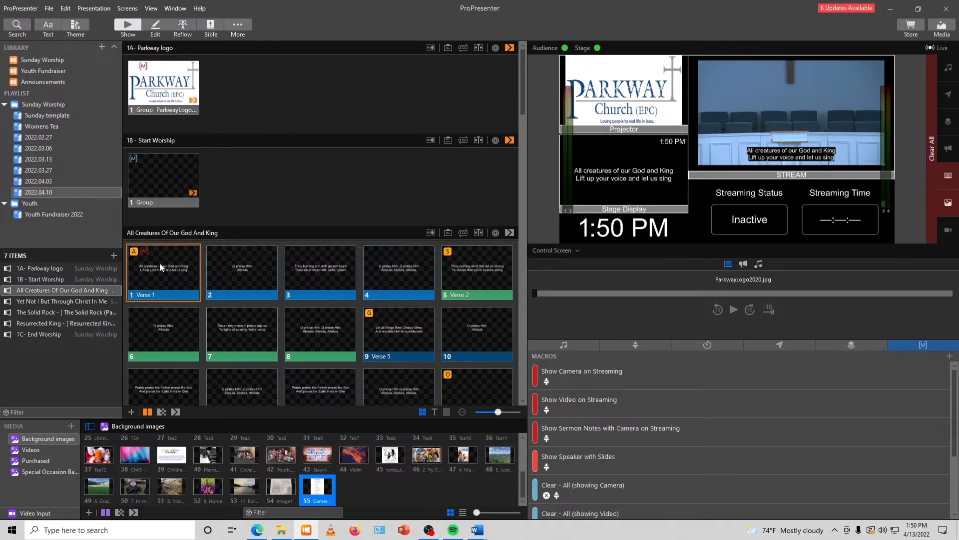
# Present Verse 1 of Yet Not I But Through Christ In Me, followed by Verse 1 of The Solid Rock
pyautogui.scroll(-5, 163, 275)
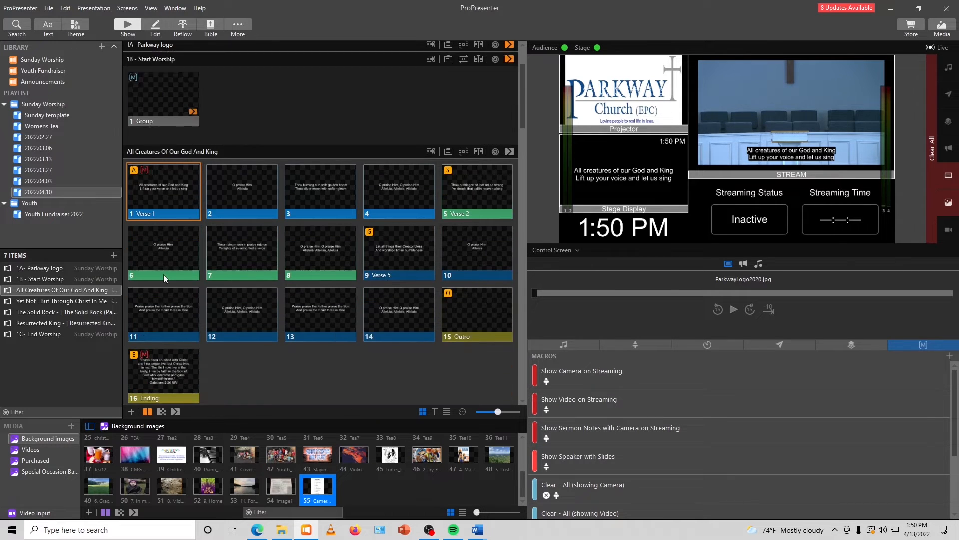
pyautogui.scroll(-3, 164, 271)
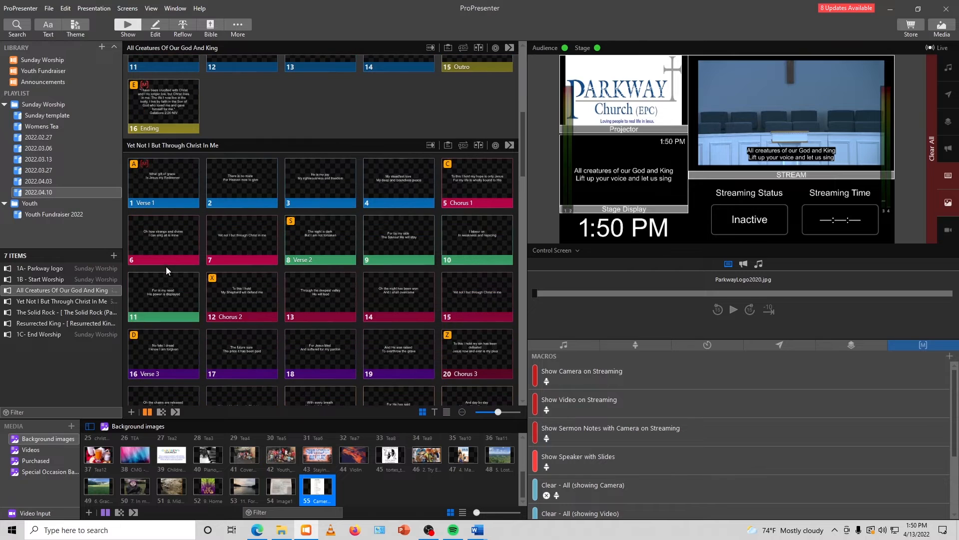
pyautogui.click(152, 172)
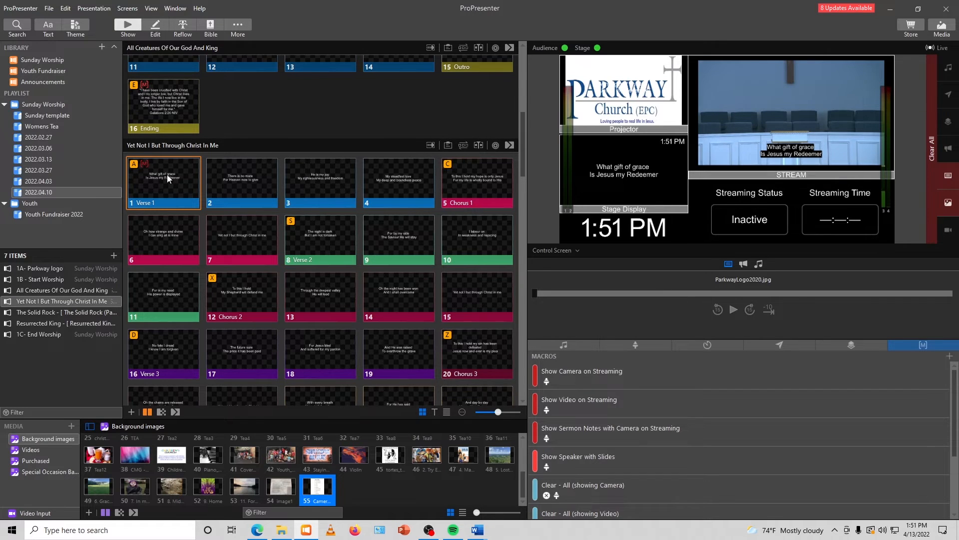
pyautogui.scroll(-7, 167, 175)
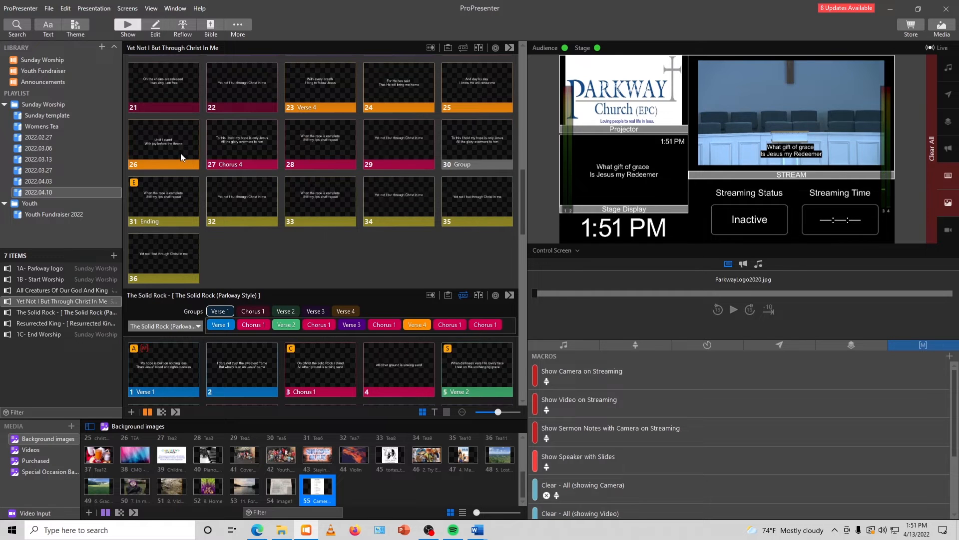
pyautogui.scroll(-5, 181, 155)
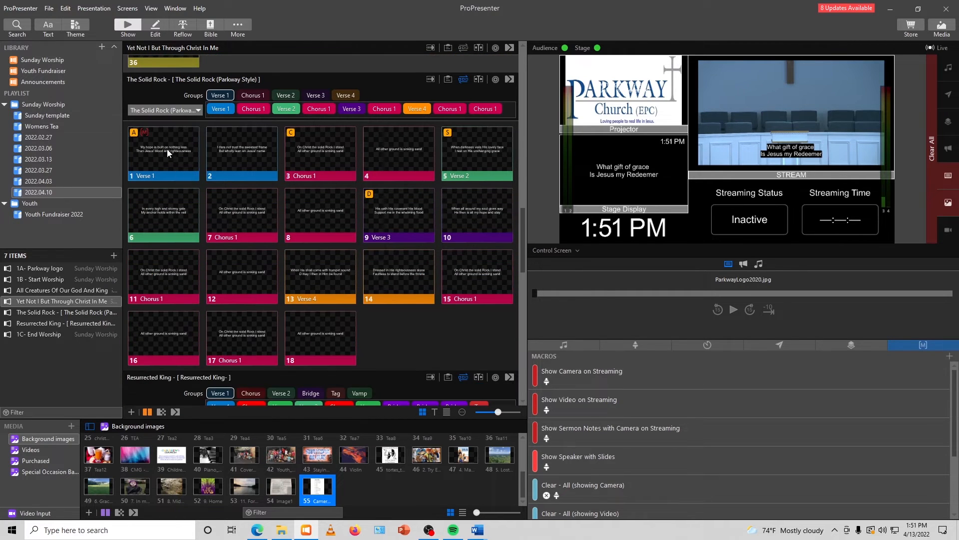
pyautogui.click(168, 152)
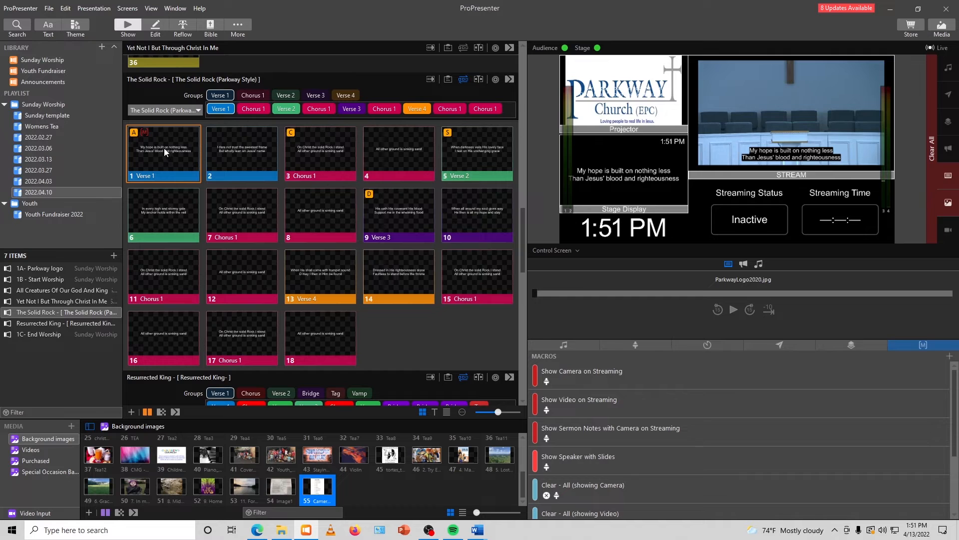
# Present Verse 1 of Resurrected King, followed by the Parkway logo slide of 1C- End Worship
pyautogui.scroll(-5, 181, 257)
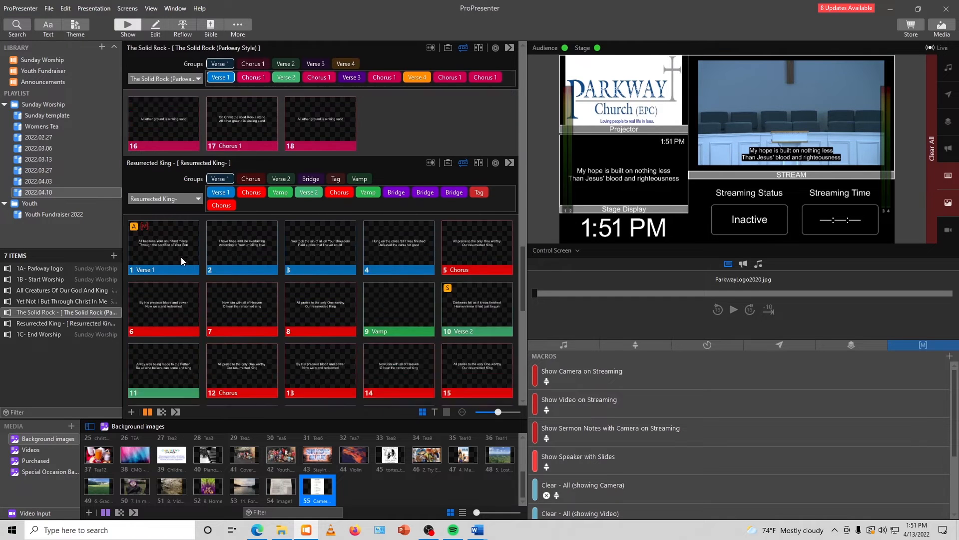
pyautogui.click(157, 164)
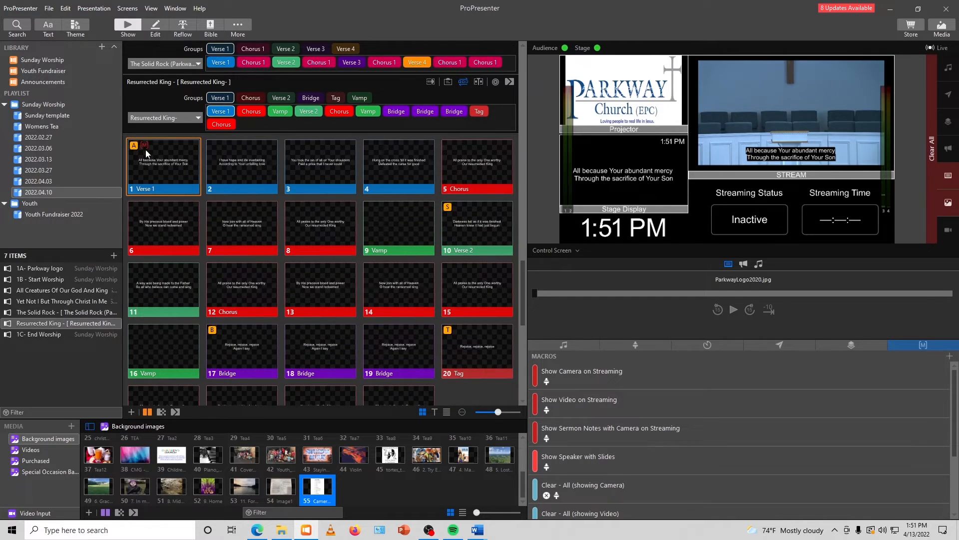
pyautogui.scroll(-5, 145, 265)
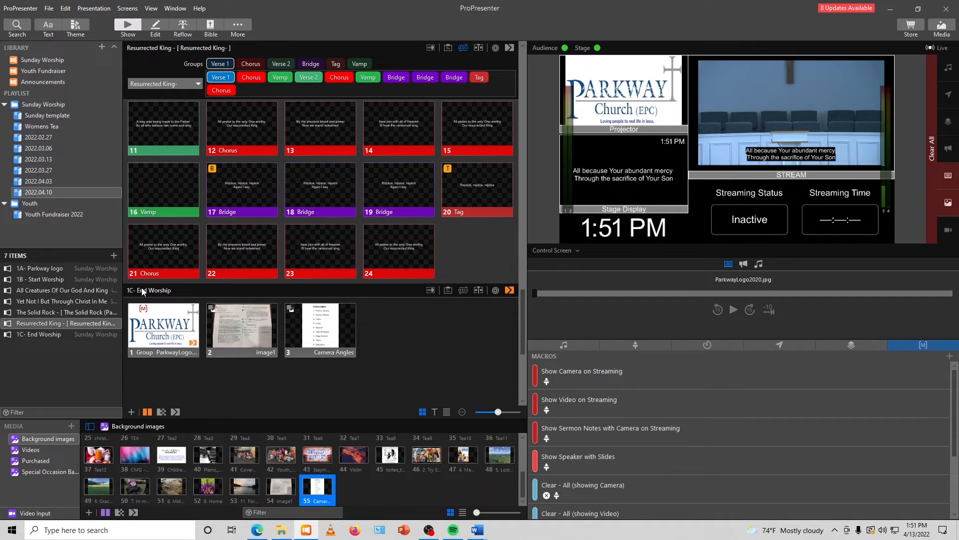
pyautogui.click(155, 326)
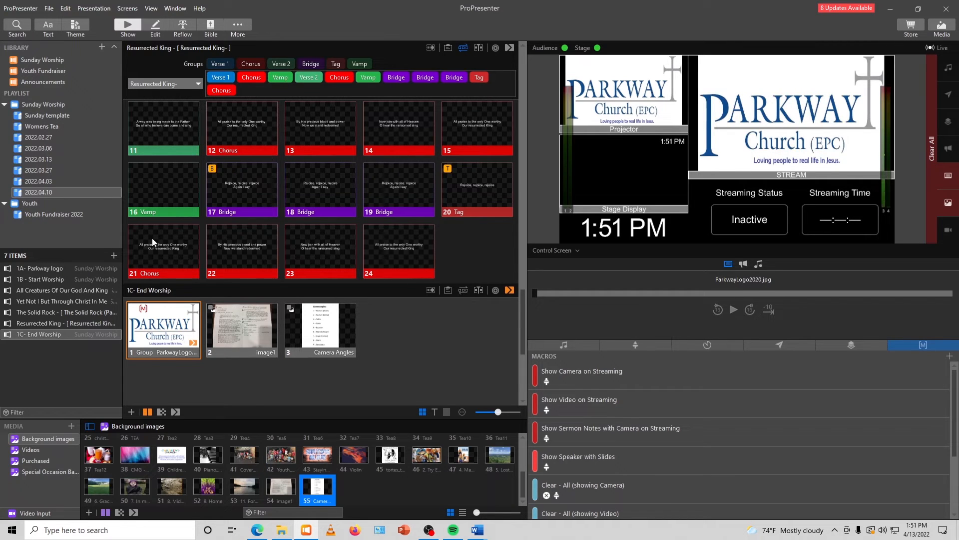
# Return to the start of the playlist and look at the Live capture choices without starting a capture
pyautogui.scroll(15, 249, 210)
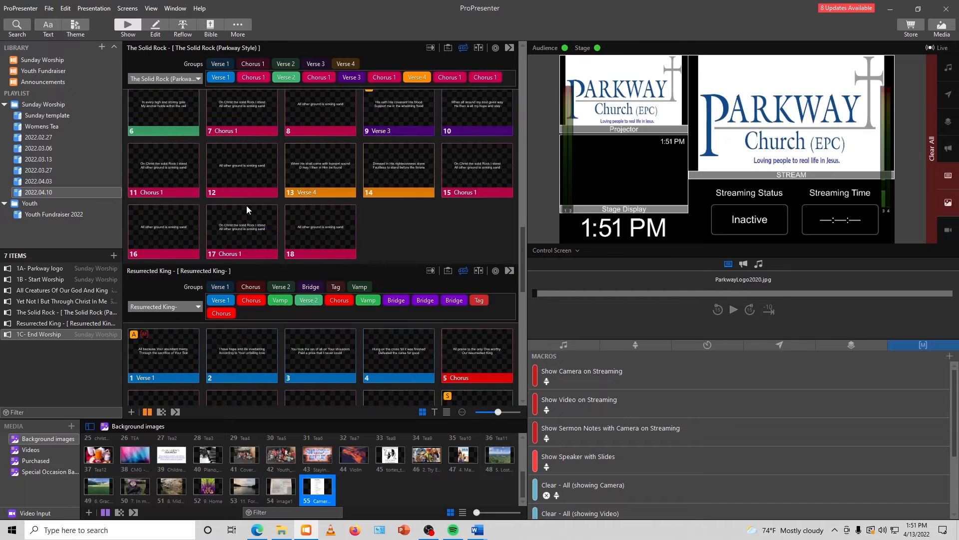
pyautogui.scroll(8, 245, 193)
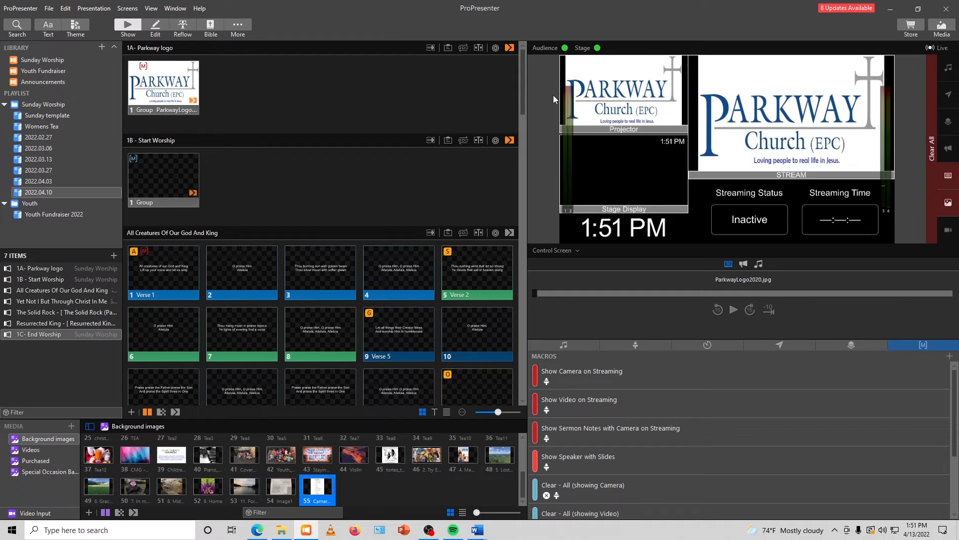
pyautogui.click(930, 49)
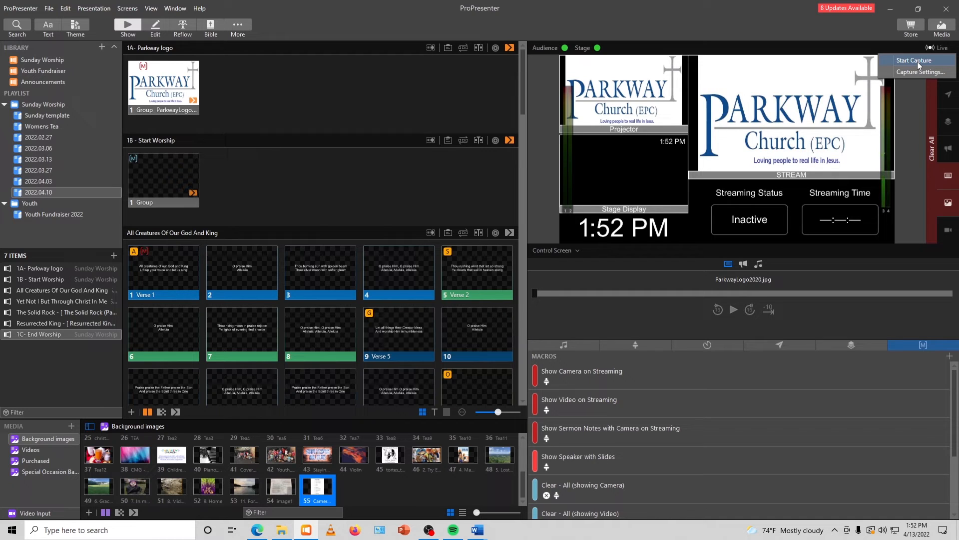
pyautogui.click(875, 45)
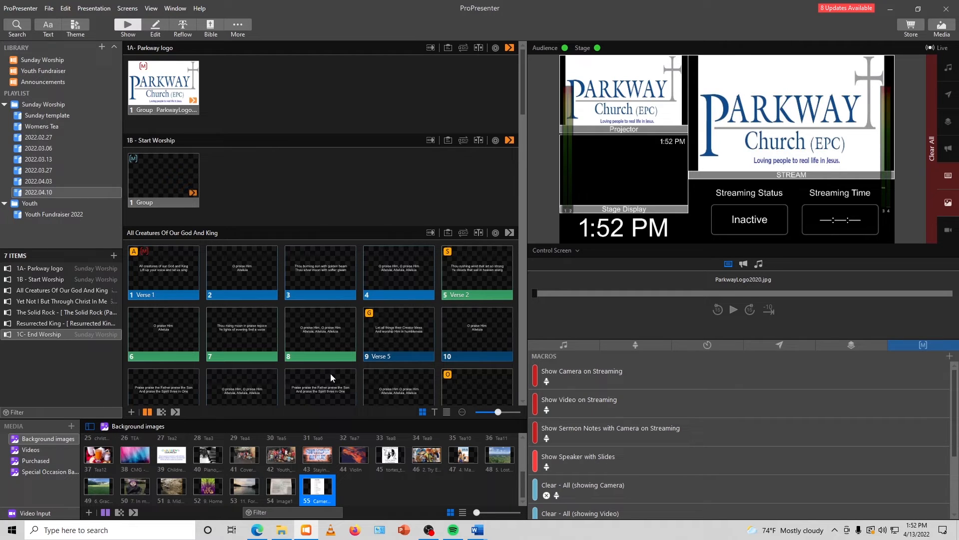
# Switch to YouTube Studio in Edge and change the live stream's title to Parkway Sunday Service - 04-10-2022
pyautogui.moveTo(256, 533)
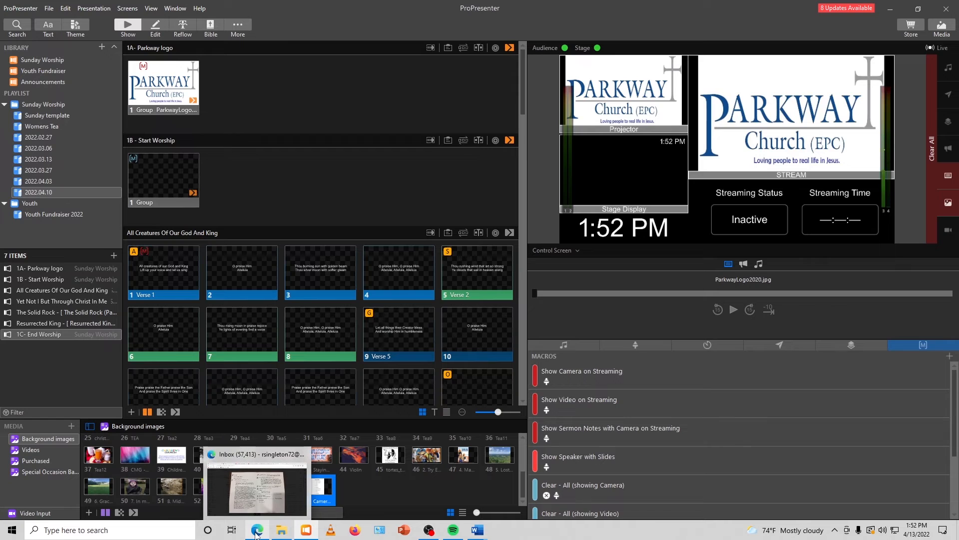
pyautogui.click(257, 531)
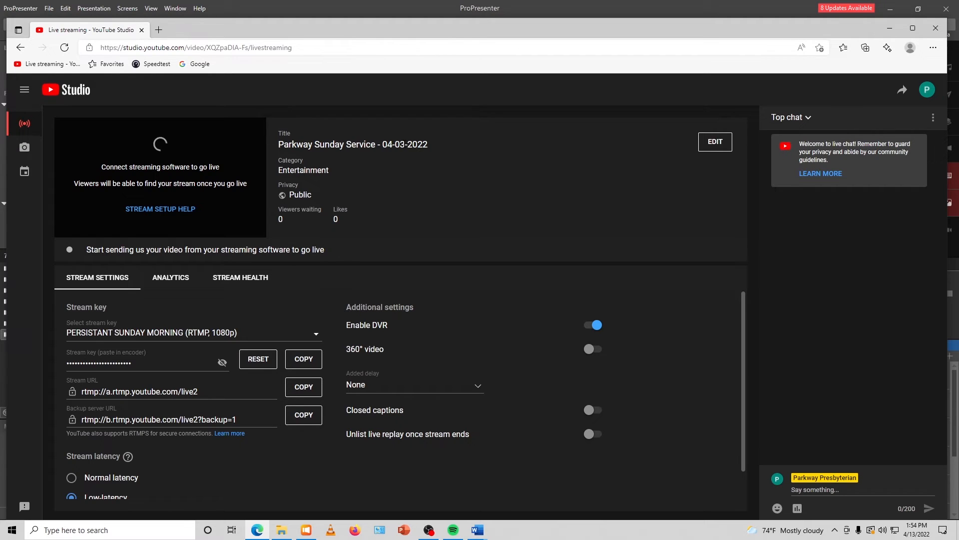
pyautogui.click(714, 144)
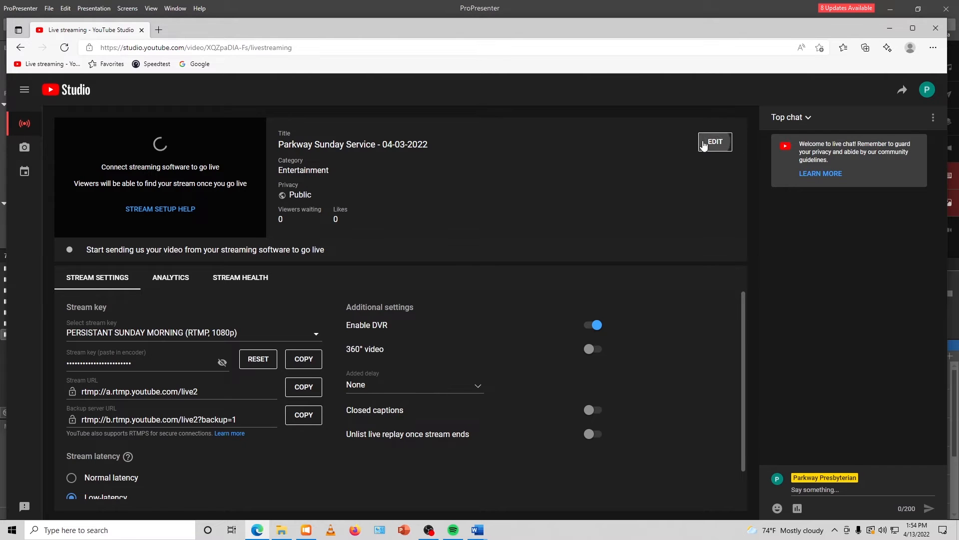
pyautogui.click(500, 205)
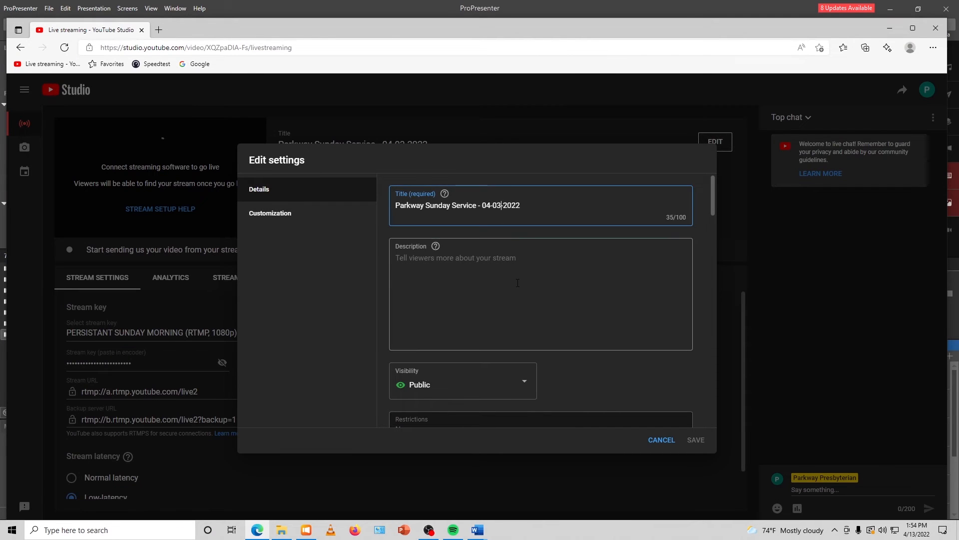
pyautogui.press('BackSpace')
pyautogui.press('BackSpace')
pyautogui.write('10')
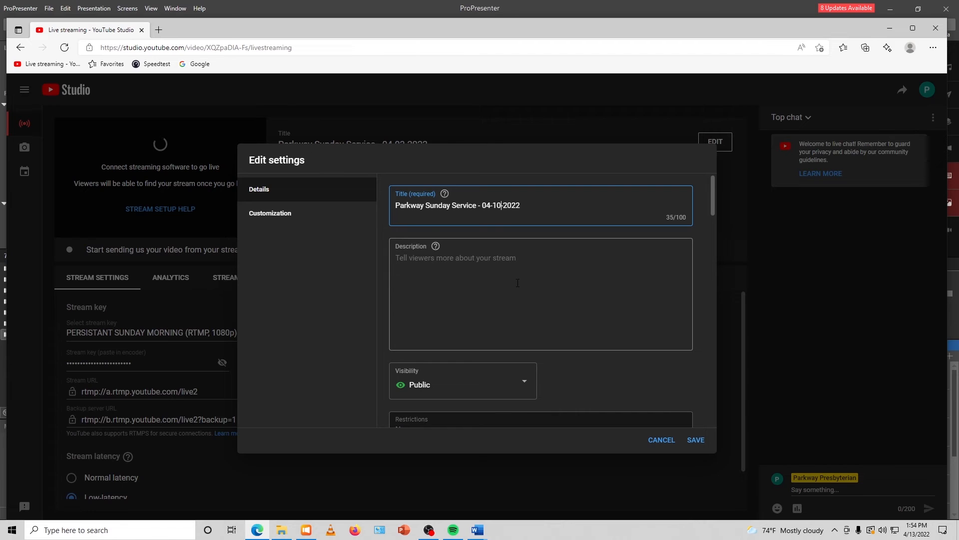
# Check the stream's privacy choices, keep Public, and save the edited stream settings
pyautogui.click(428, 389)
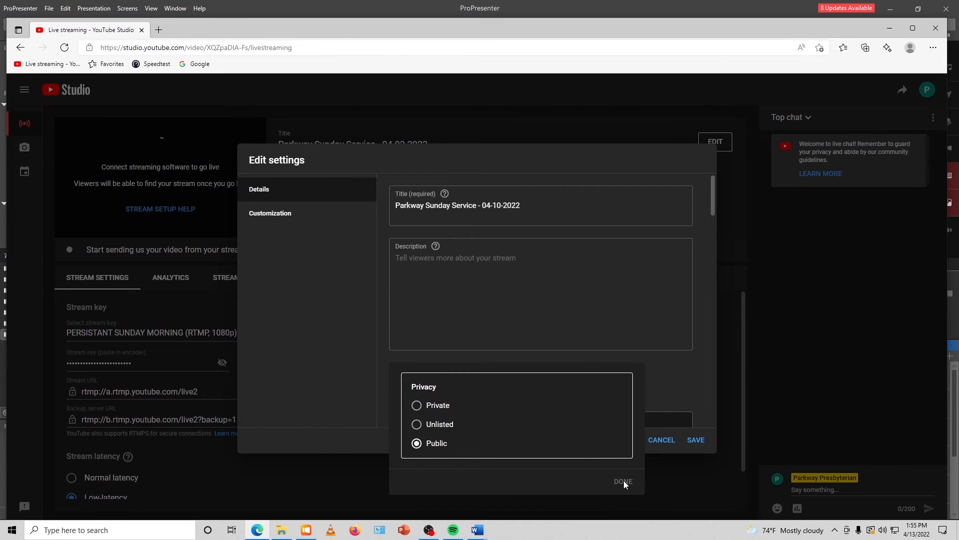
pyautogui.click(656, 384)
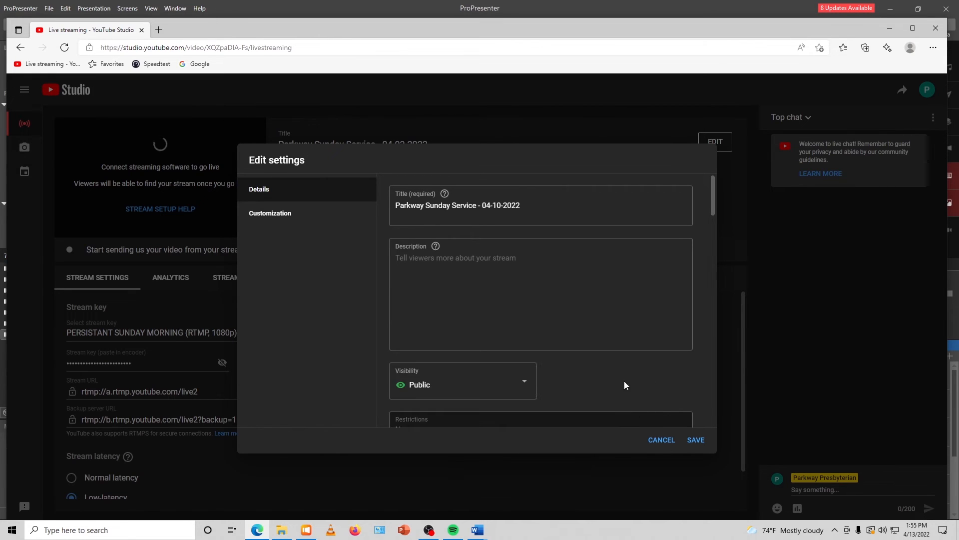
pyautogui.click(697, 440)
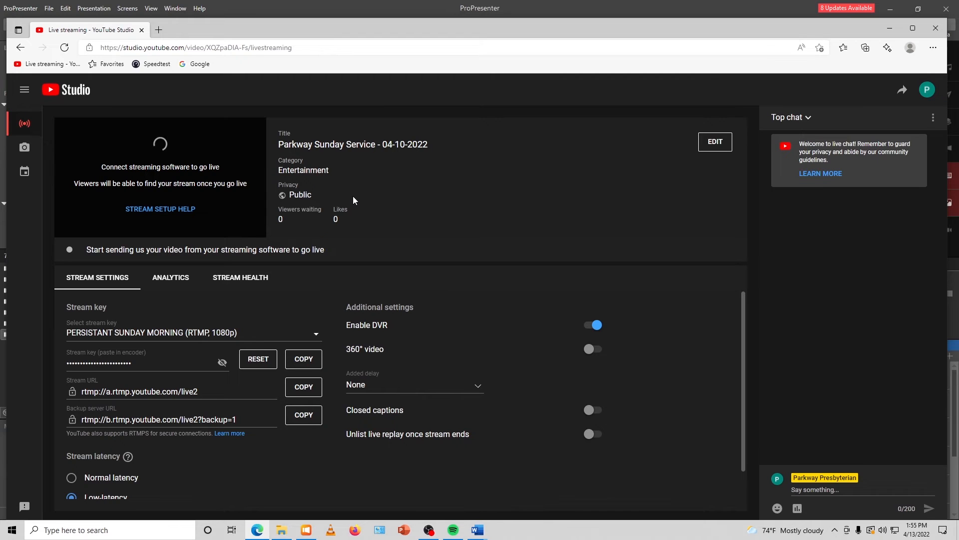
# Set the live stream's visibility to Private and save the edited stream settings
pyautogui.click(713, 146)
pyautogui.click(424, 385)
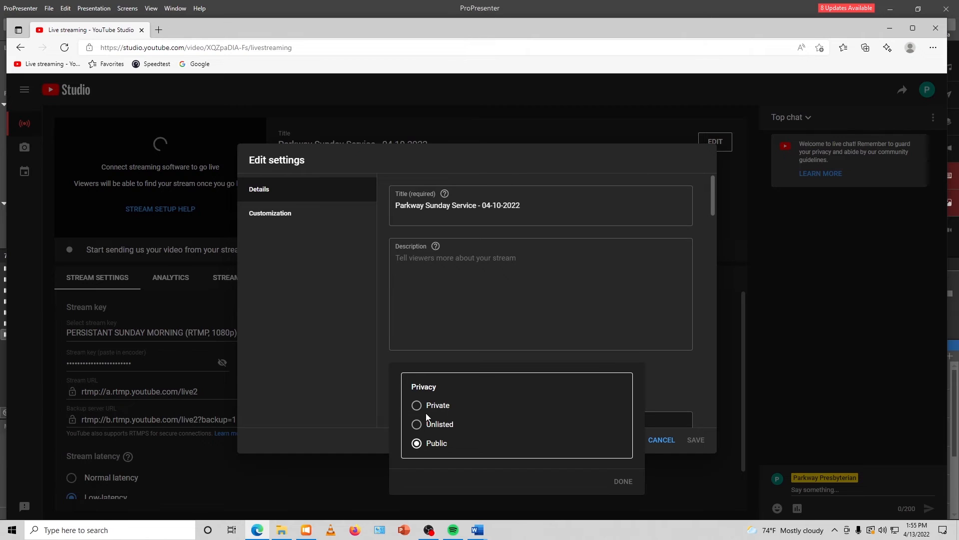
pyautogui.click(416, 404)
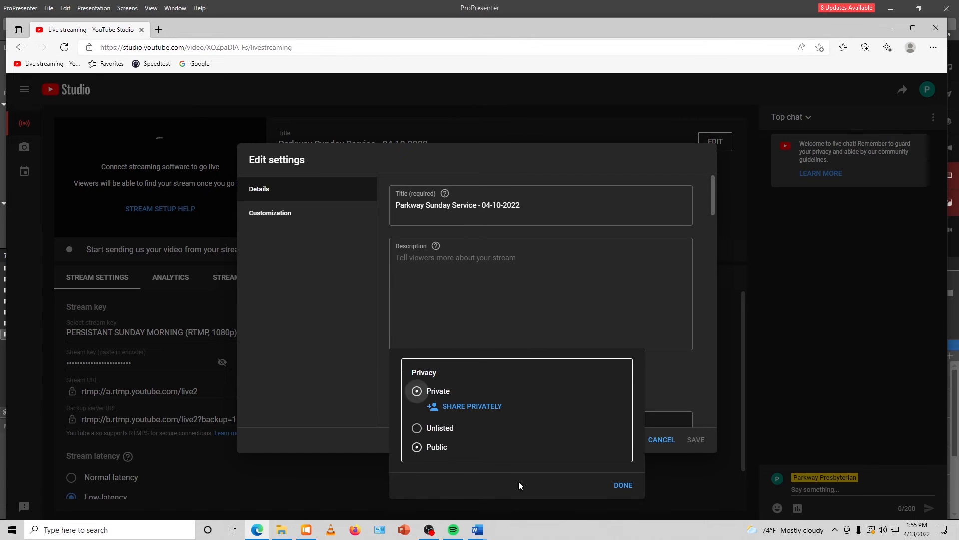
pyautogui.click(623, 486)
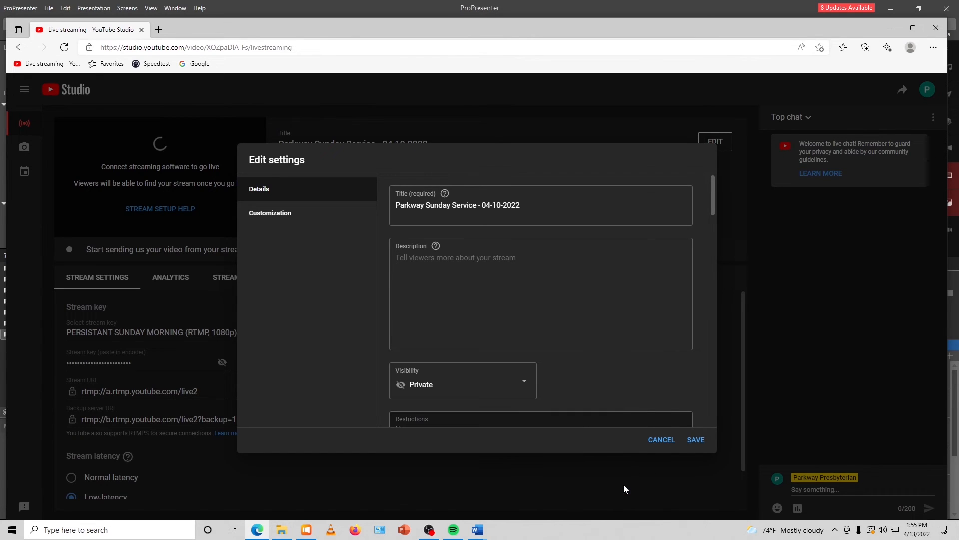
pyautogui.click(700, 440)
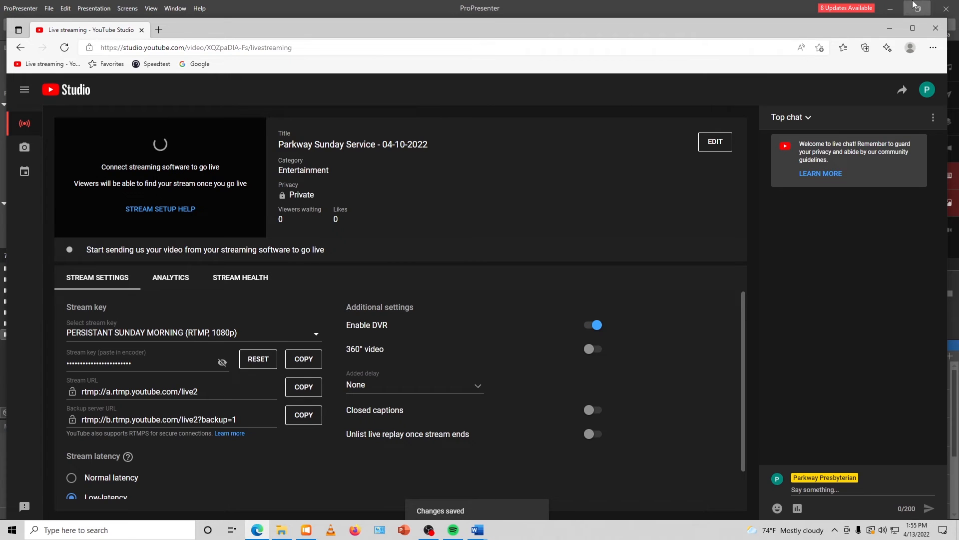
# Start the live capture in ProPresenter and check the incoming feed in YouTube Studio
pyautogui.click(891, 28)
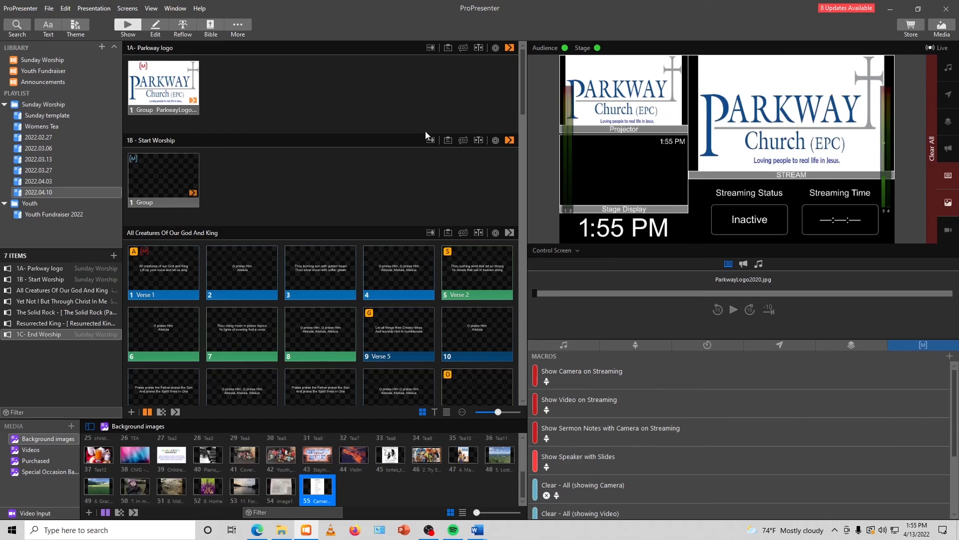
pyautogui.click(942, 48)
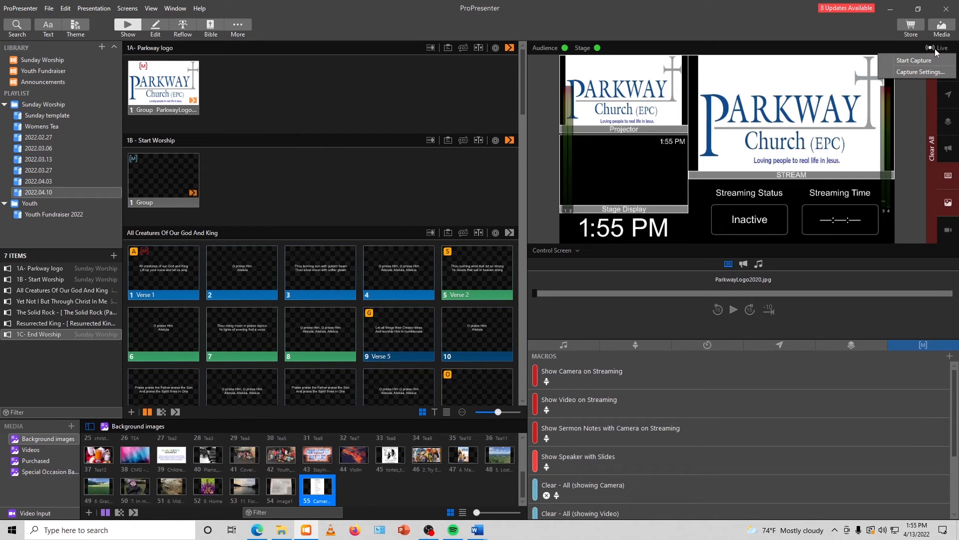
pyautogui.click(907, 60)
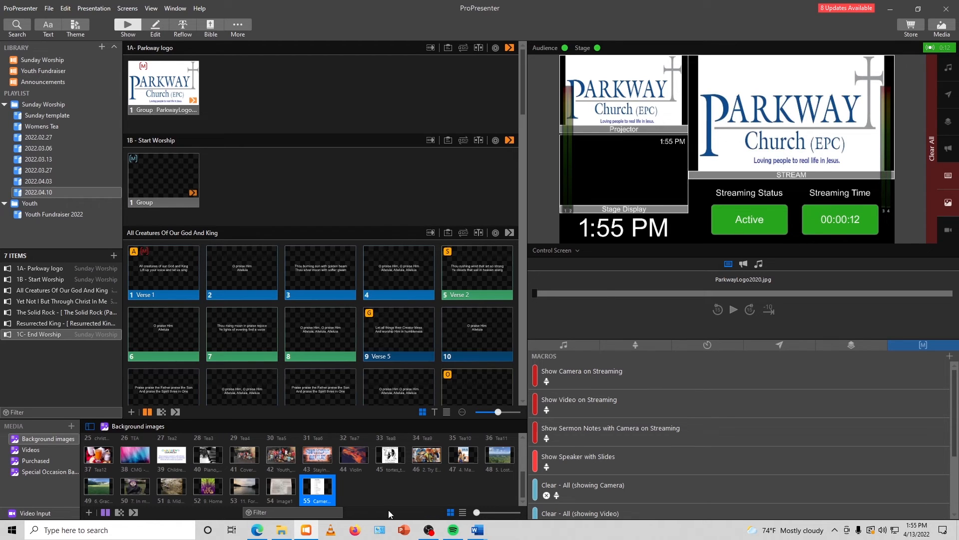
pyautogui.click(257, 529)
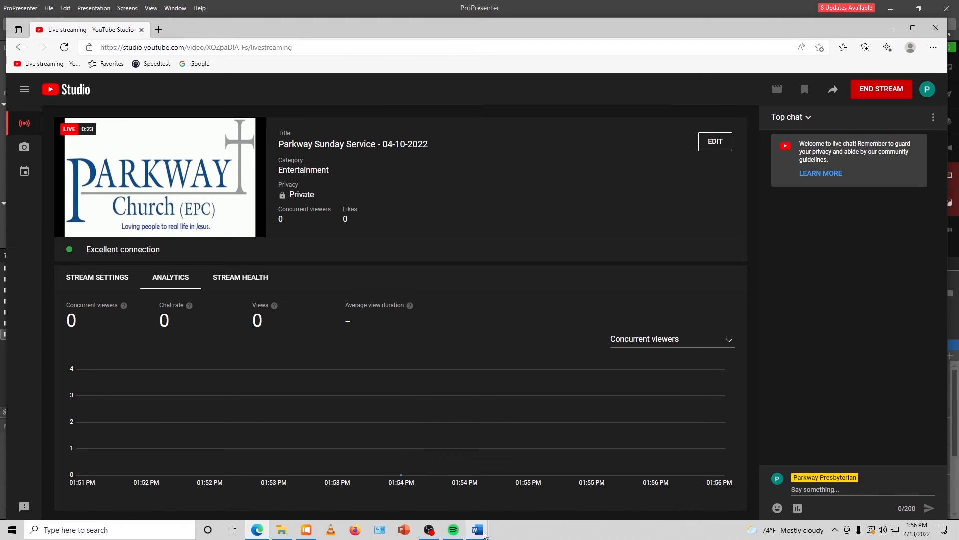
pyautogui.moveTo(260, 534)
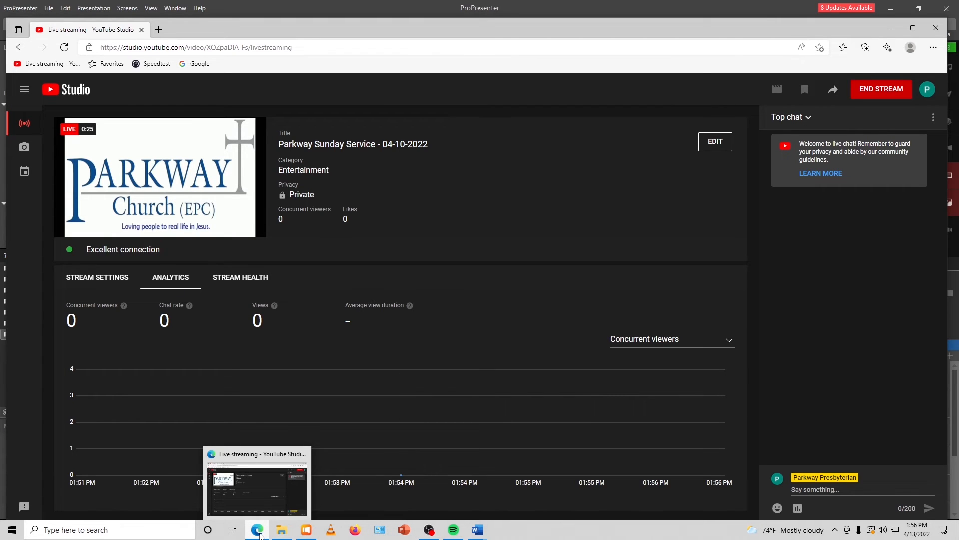
# Present 1B - Start Worship and Verse 1 of All Creatures Of Our God And King in ProPresenter, checking the output in YouTube Studio
pyautogui.click(306, 530)
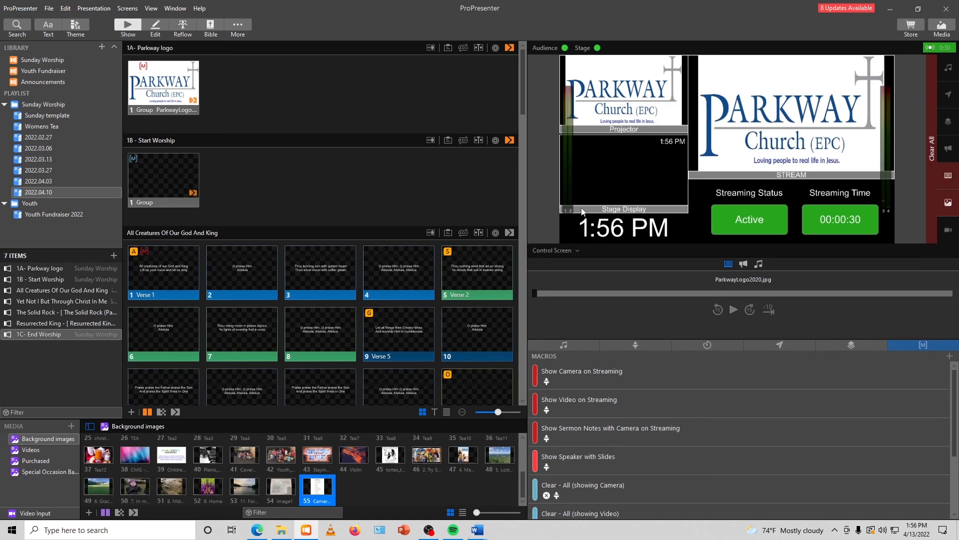
pyautogui.click(155, 173)
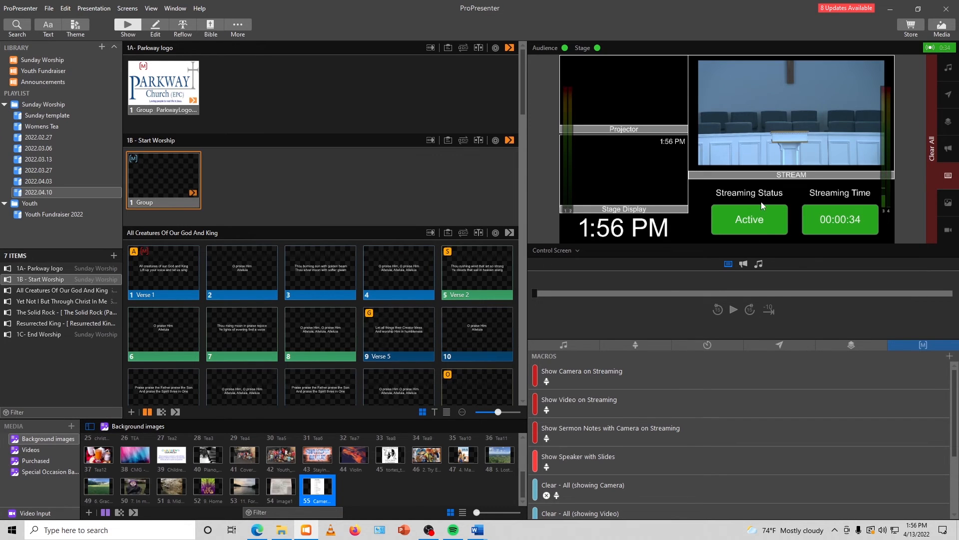
pyautogui.click(165, 269)
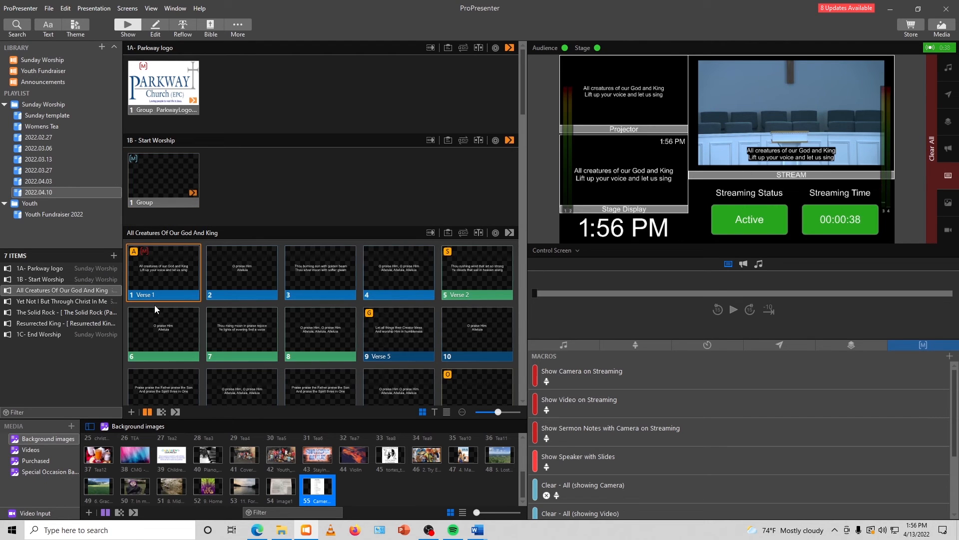
pyautogui.click(258, 532)
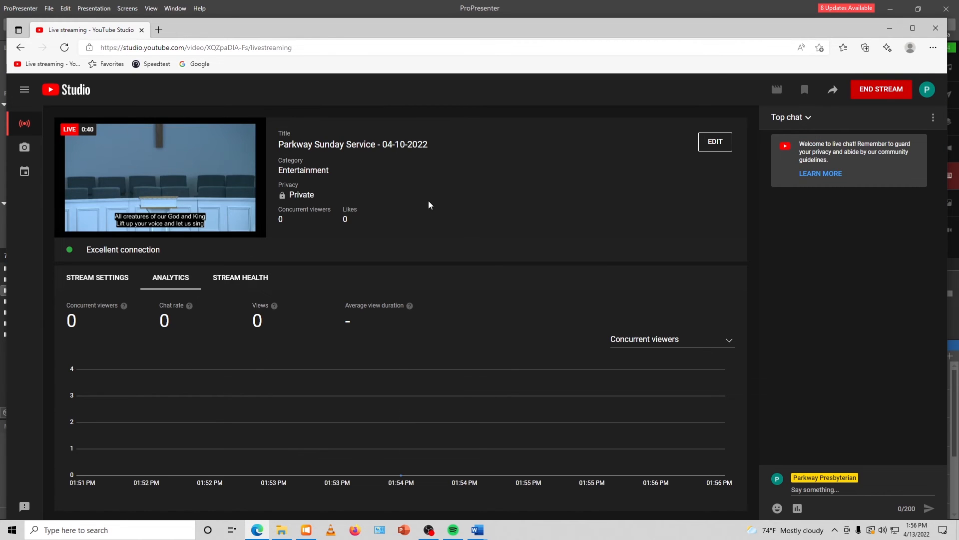
pyautogui.moveTo(208, 163)
pyautogui.moveTo(190, 160)
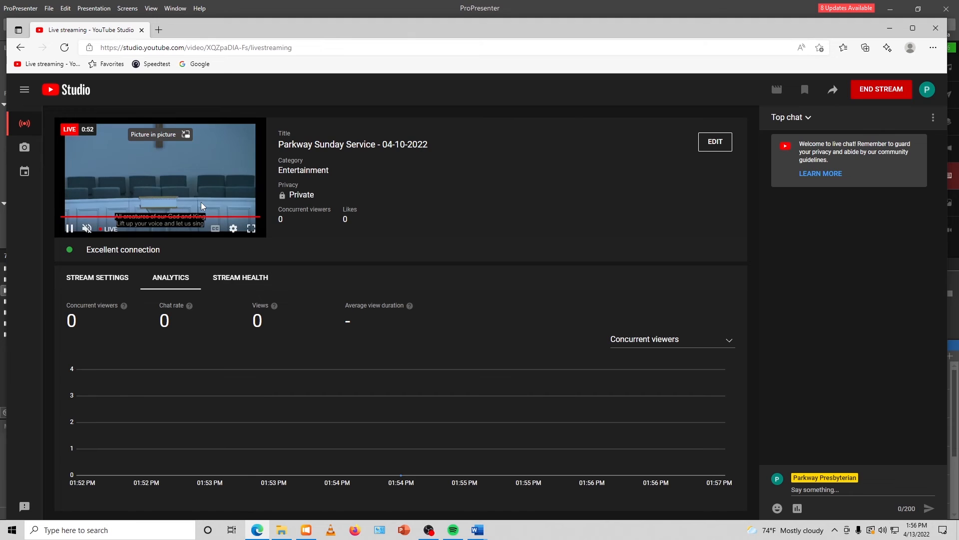
# Switch to ProPresenter, present the Parkway logo slide of 1C- End Worship, and stop the live capture
pyautogui.click(307, 532)
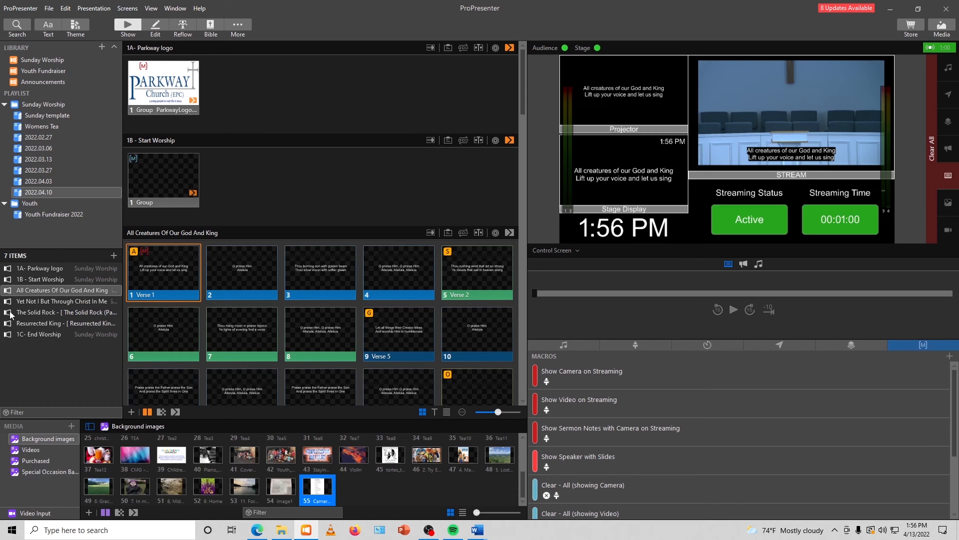
pyautogui.click(48, 334)
pyautogui.click(170, 102)
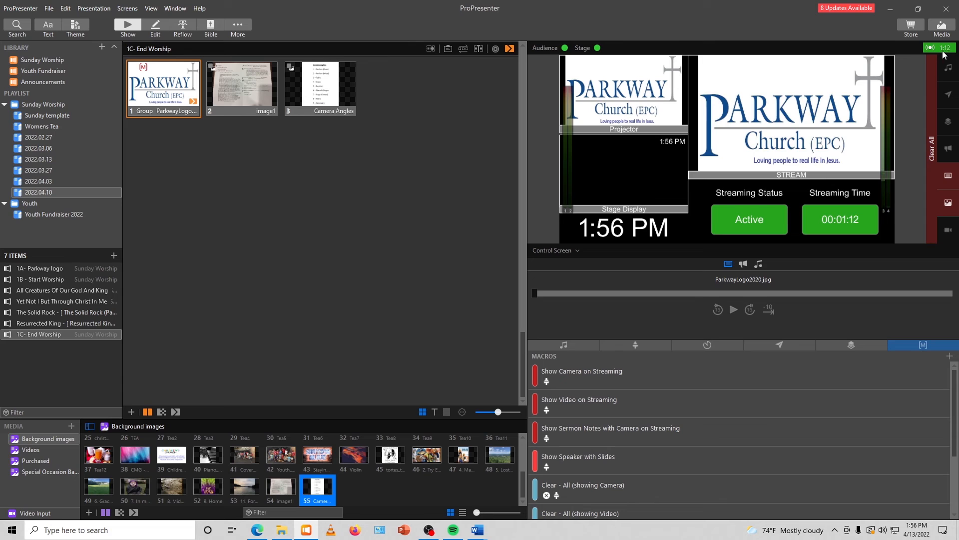
pyautogui.click(925, 49)
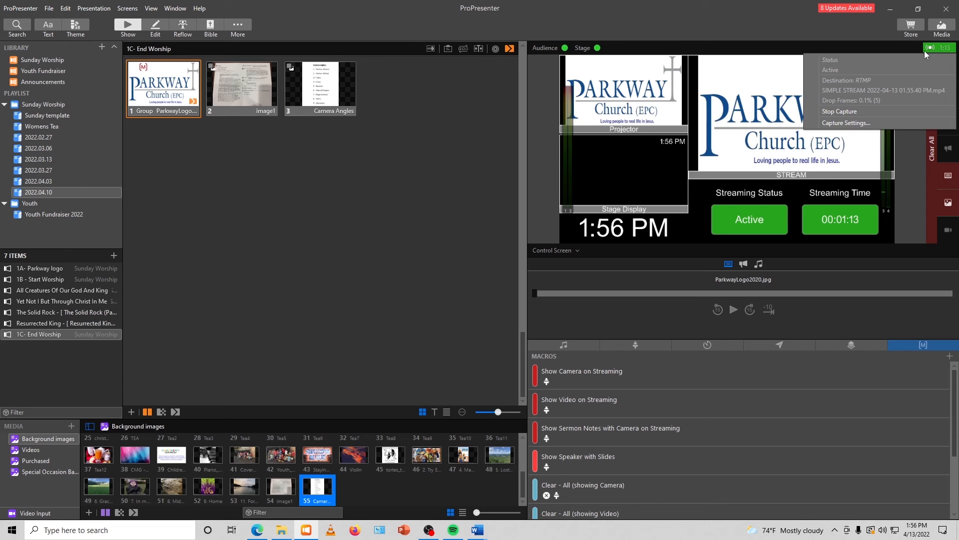
pyautogui.click(829, 111)
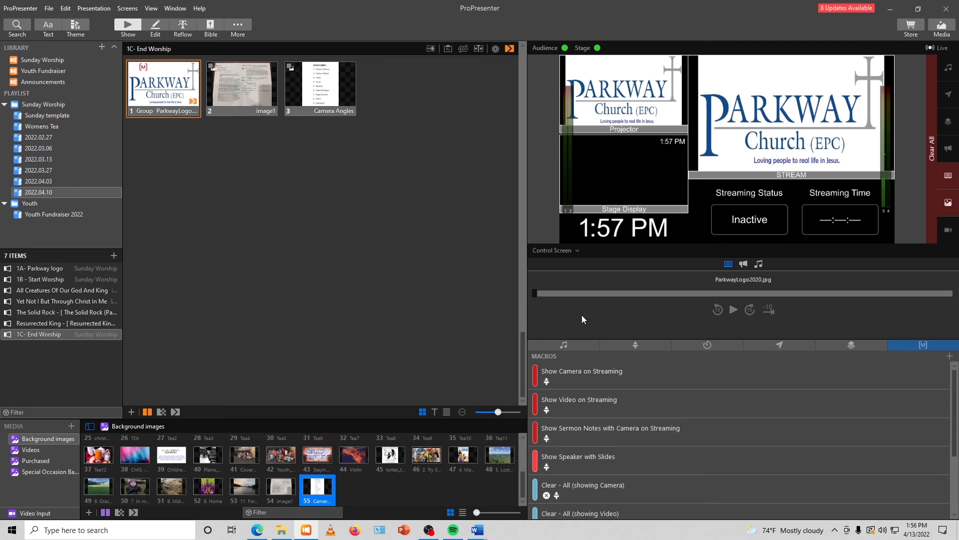
# End the live stream in YouTube Studio and dismiss its finished-stream summary
pyautogui.click(250, 530)
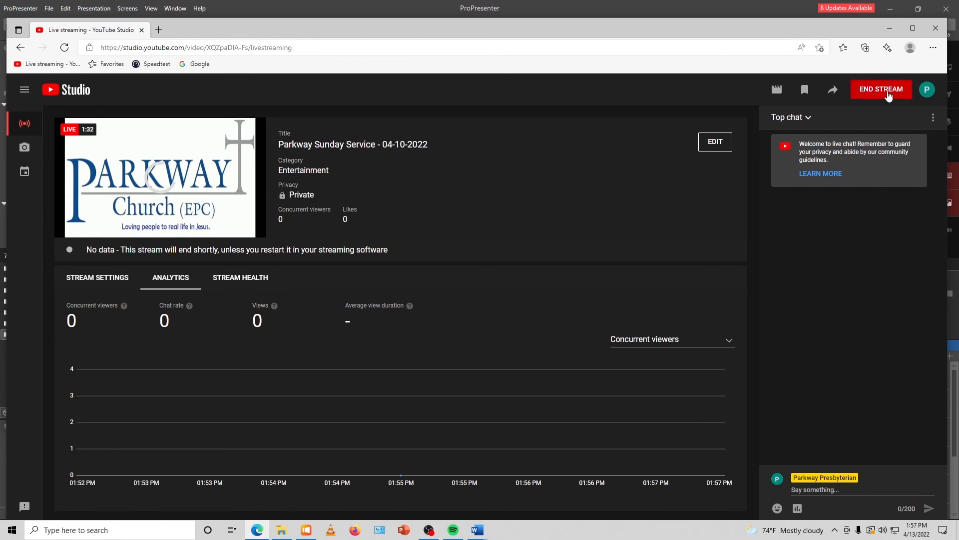
pyautogui.click(858, 91)
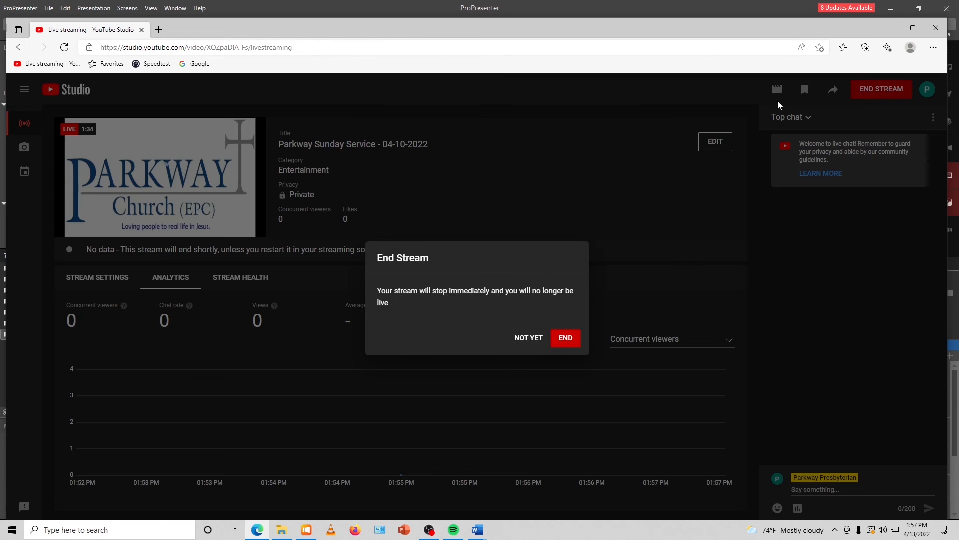
pyautogui.click(566, 339)
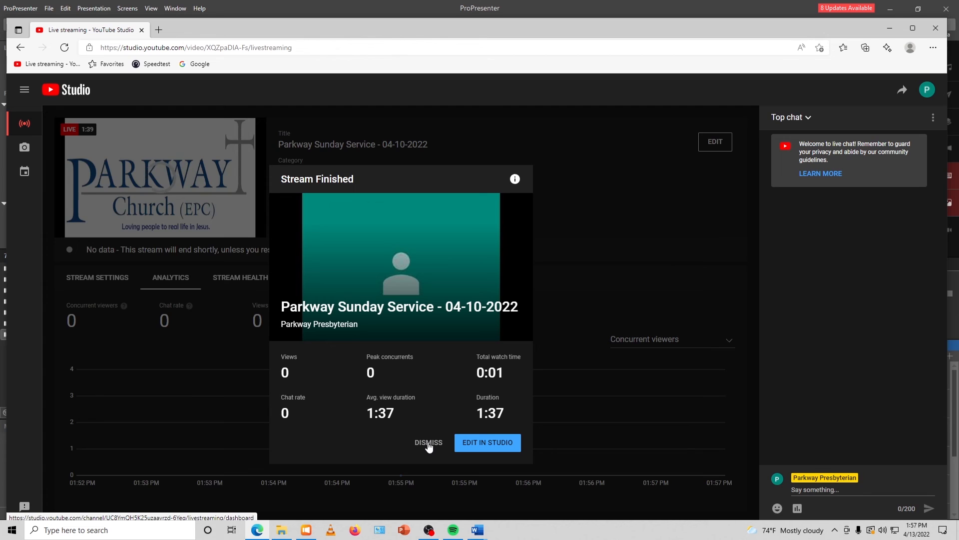
pyautogui.click(428, 443)
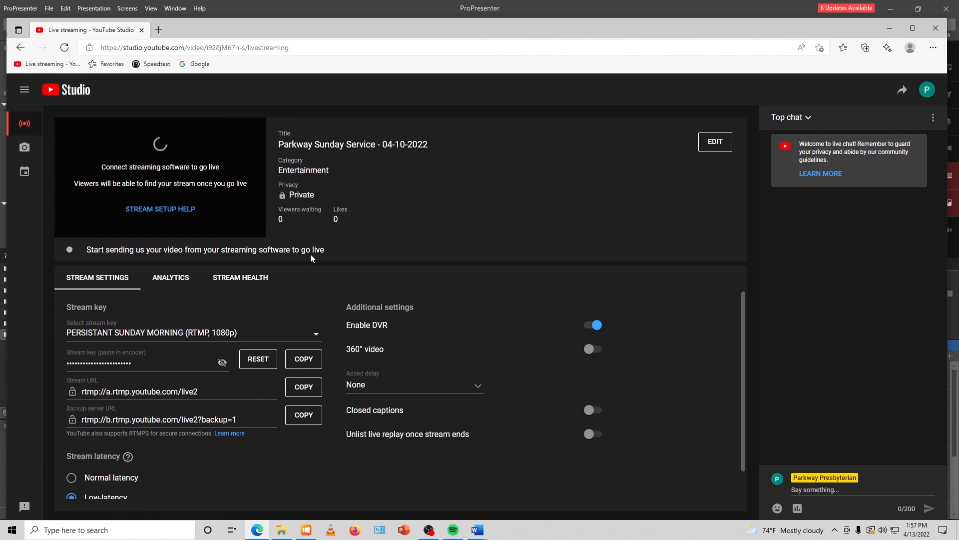
# Switch to ProPresenter and return to the 1A- Parkway logo item at the start of the playlist
pyautogui.click(890, 28)
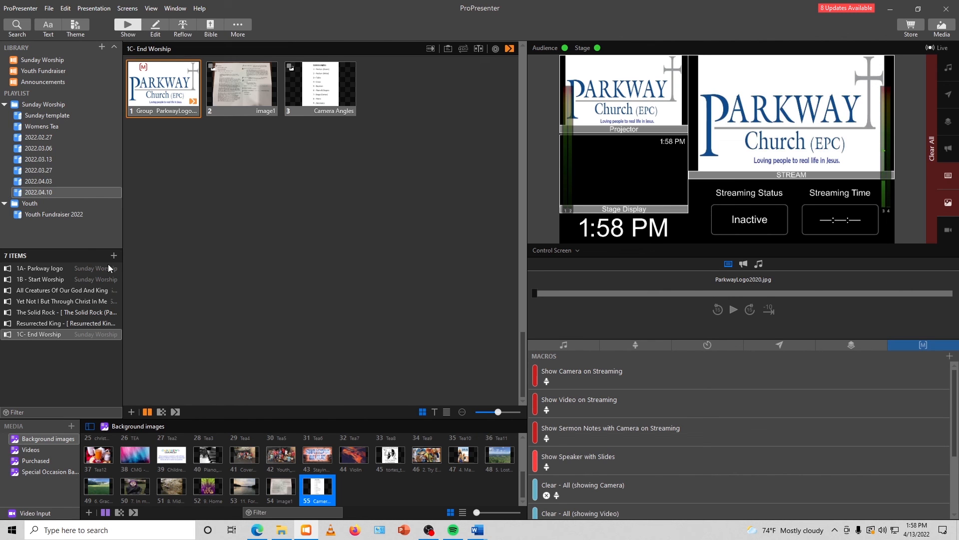
pyautogui.scroll(15, 252, 260)
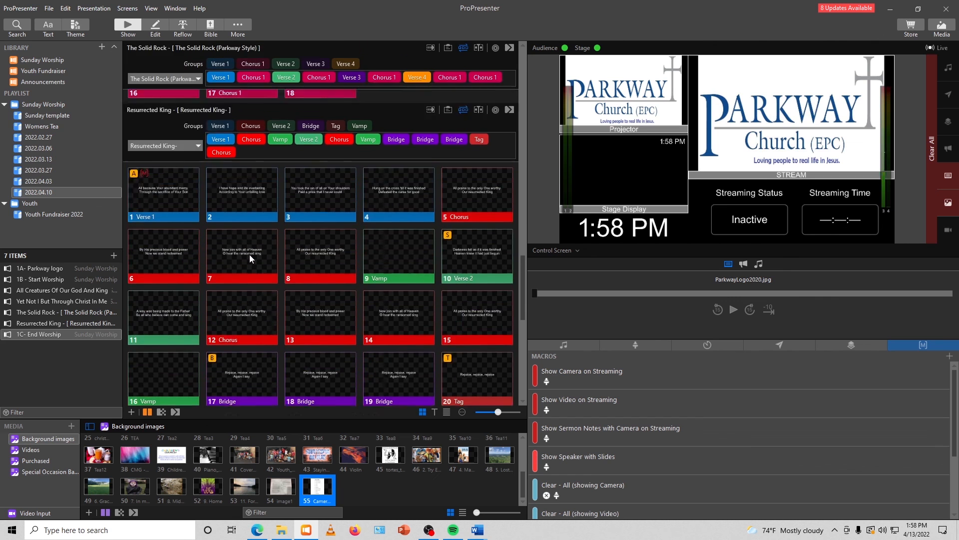
pyautogui.scroll(15, 250, 254)
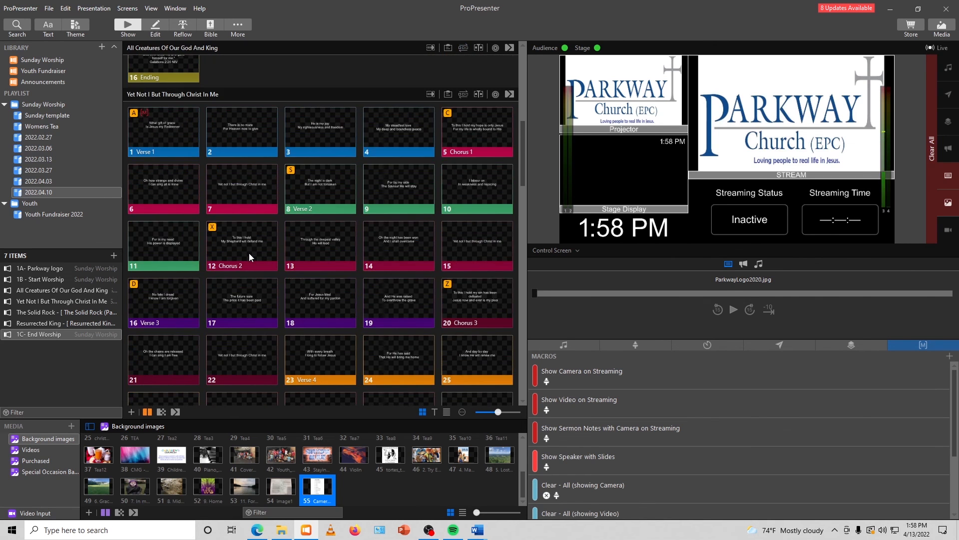
pyautogui.scroll(6, 248, 252)
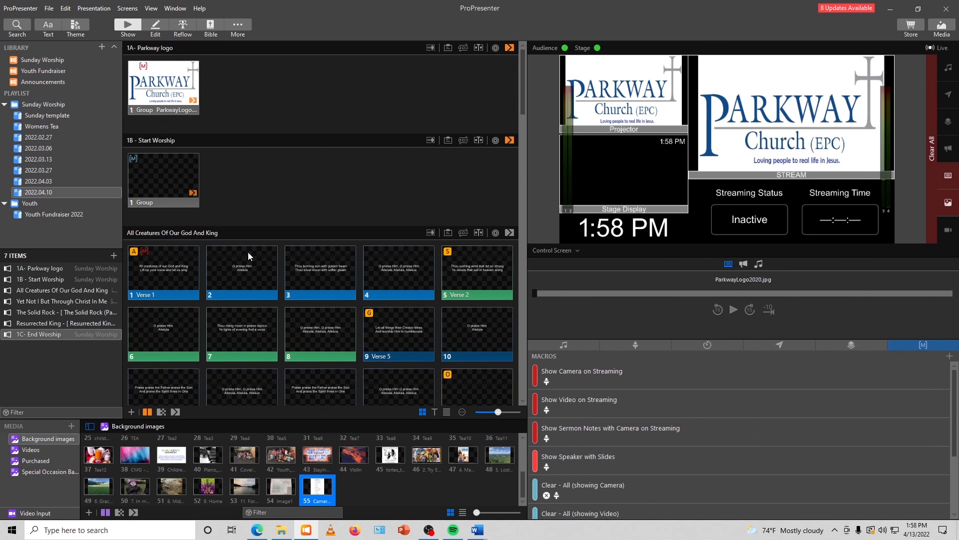